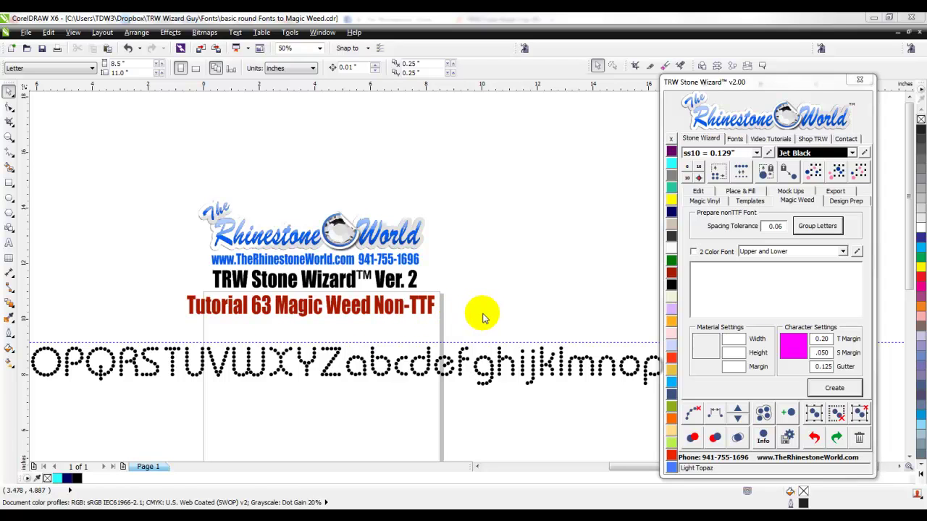
Examine the full uppercase and lowercase rhinestone alphabet laid out across the page
{"action": "scroll", "coordinate": [460, 309], "scroll_direction": "down", "scroll_amount": 2}
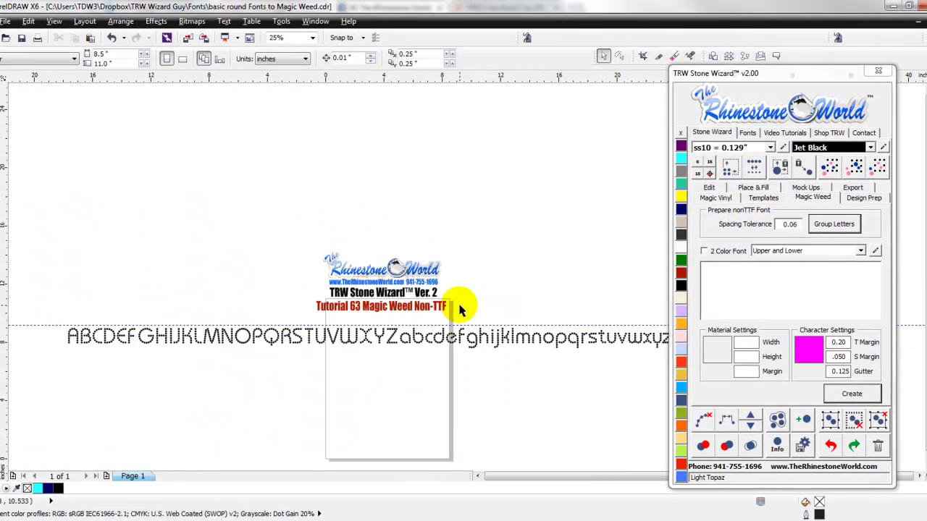
{"action": "scroll", "coordinate": [449, 319], "scroll_direction": "up", "scroll_amount": 2}
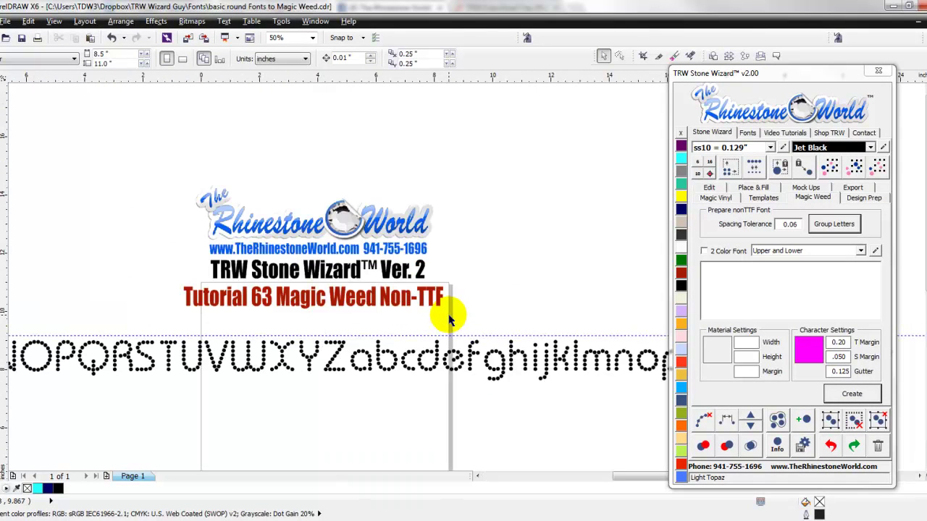
{"action": "scroll", "coordinate": [459, 350], "scroll_direction": "down", "scroll_amount": 4}
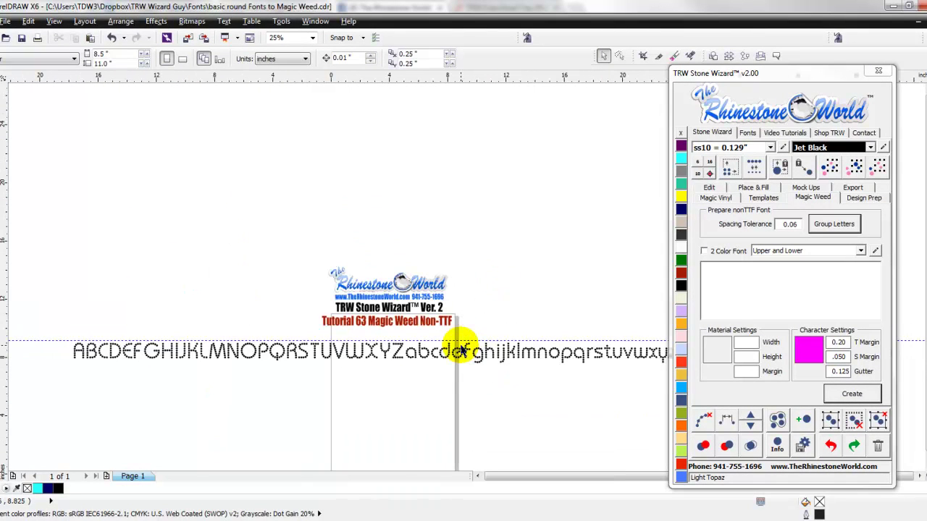
{"action": "scroll", "coordinate": [499, 351], "scroll_direction": "up", "scroll_amount": 2}
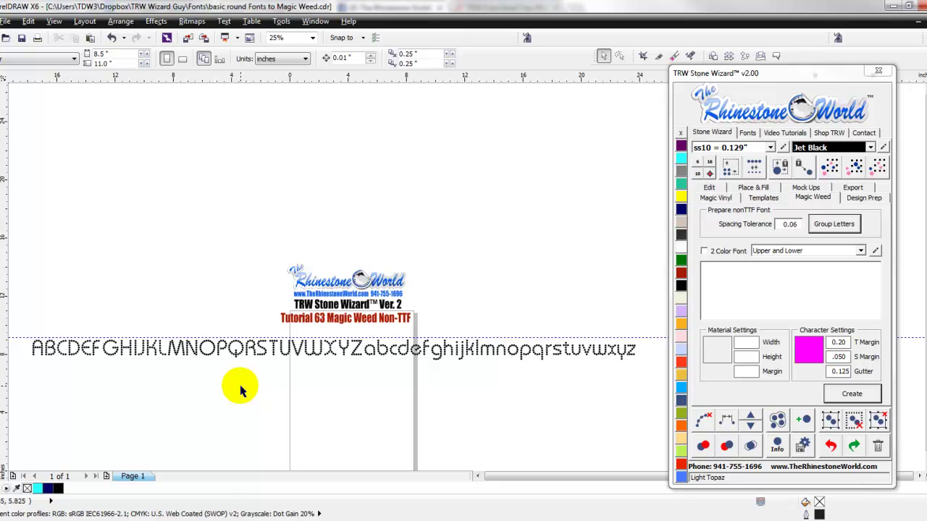
{"action": "left_click", "coordinate": [270, 364]}
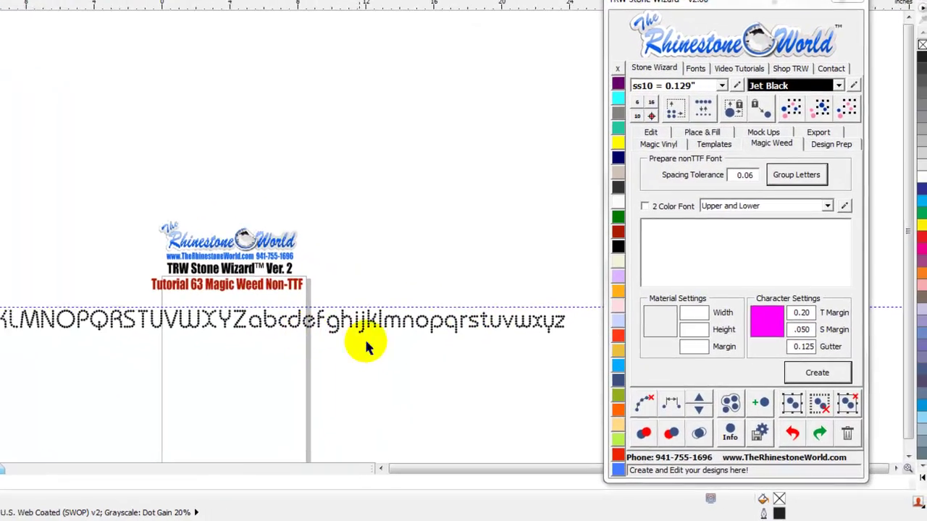
{"action": "left_click", "coordinate": [472, 373]}
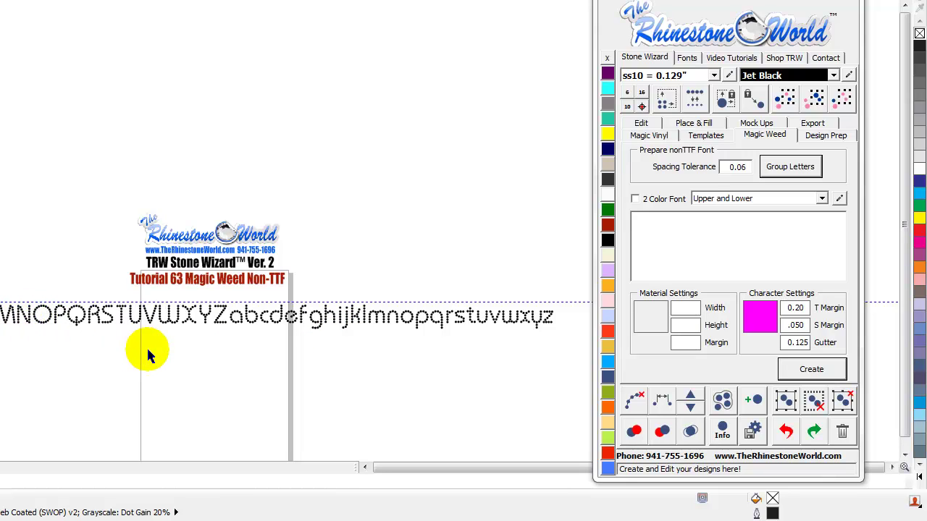
{"action": "left_click", "coordinate": [214, 355]}
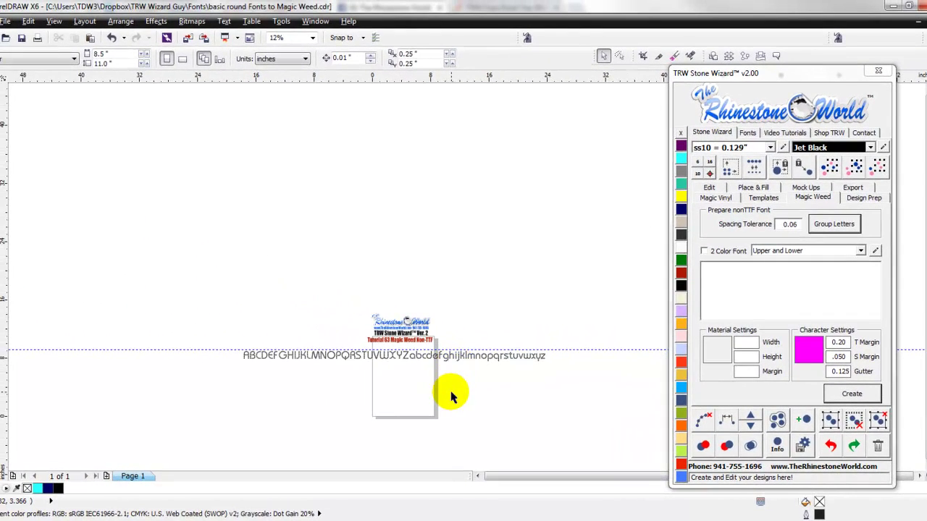
{"action": "scroll", "coordinate": [450, 396], "scroll_direction": "up", "scroll_amount": 2}
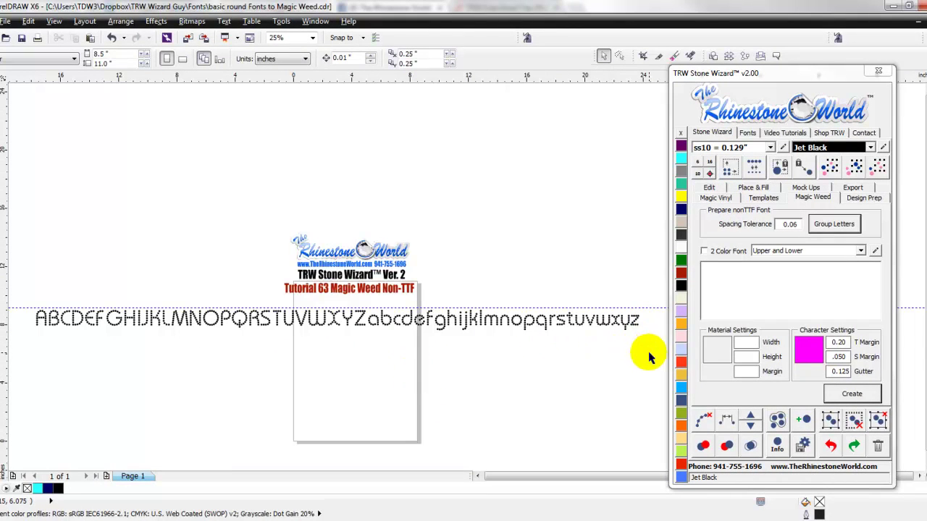
Group the stones of the whole uppercase and lowercase alphabet into individual letters with Group Letters
{"action": "left_click_drag", "start_coordinate": [649, 352], "coordinate": [19, 303]}
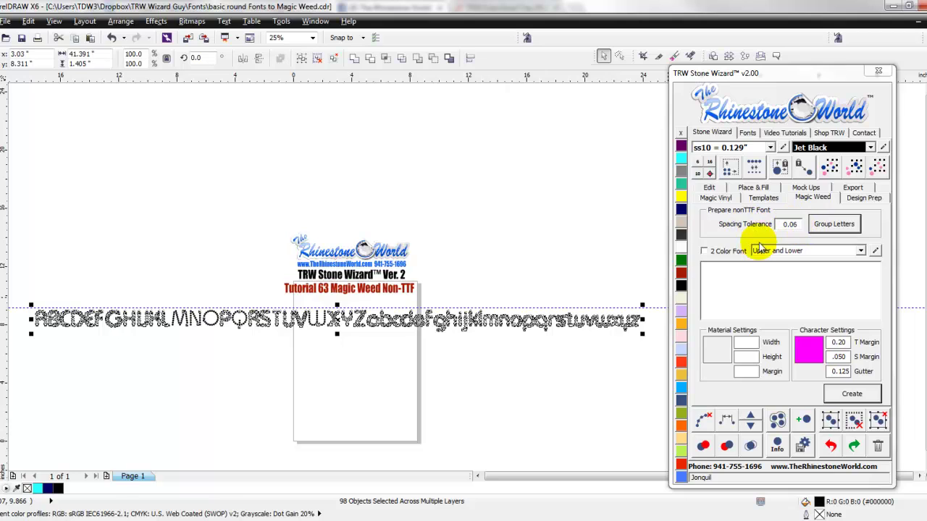
{"action": "left_click", "coordinate": [616, 264]}
{"action": "mouse_move", "coordinate": [651, 347]}
{"action": "left_mouse_down"}
{"action": "mouse_move", "coordinate": [538, 368]}
{"action": "mouse_move", "coordinate": [32, 336]}
{"action": "mouse_move", "coordinate": [19, 307]}
{"action": "left_mouse_up"}
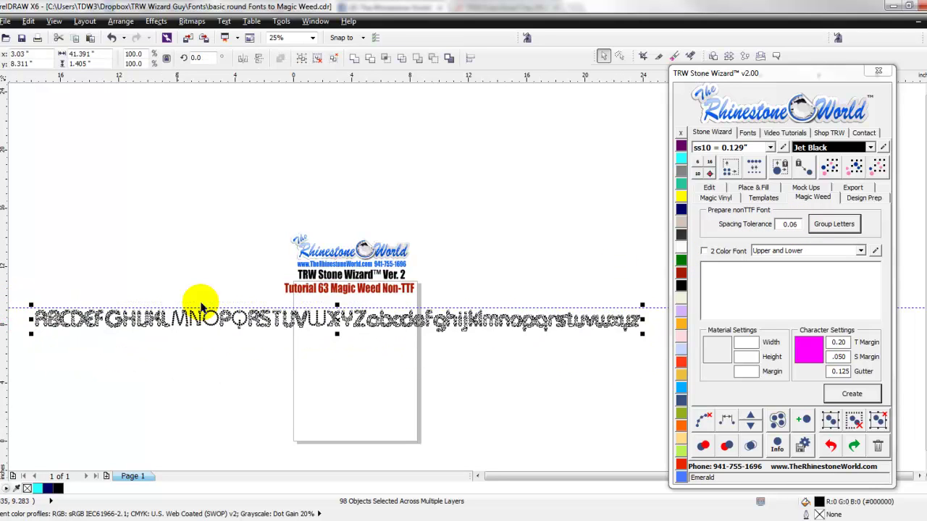
{"action": "left_click", "coordinate": [835, 225]}
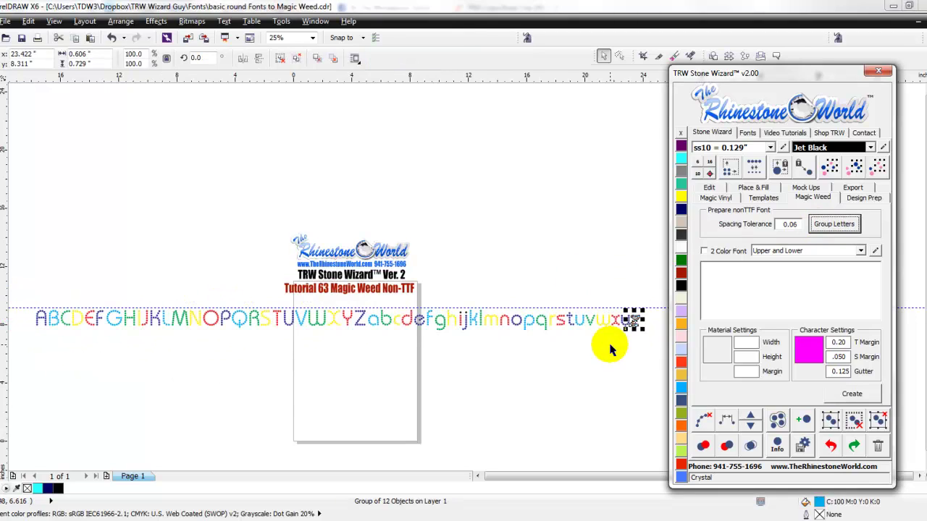
{"action": "left_click", "coordinate": [613, 343]}
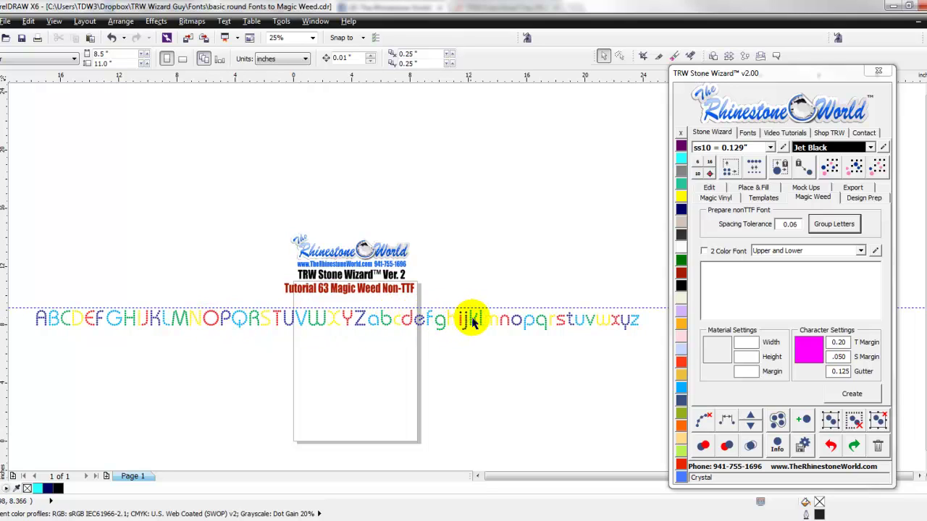
Move the lowercase i upward to test whether its dot is grouped with its stem
{"action": "scroll", "coordinate": [478, 322], "scroll_direction": "up", "scroll_amount": 5}
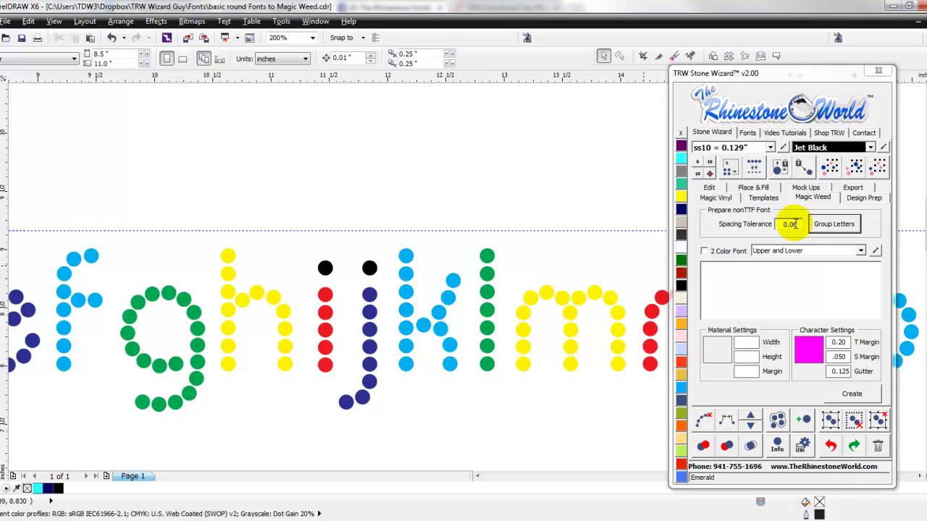
{"action": "left_click", "coordinate": [444, 215]}
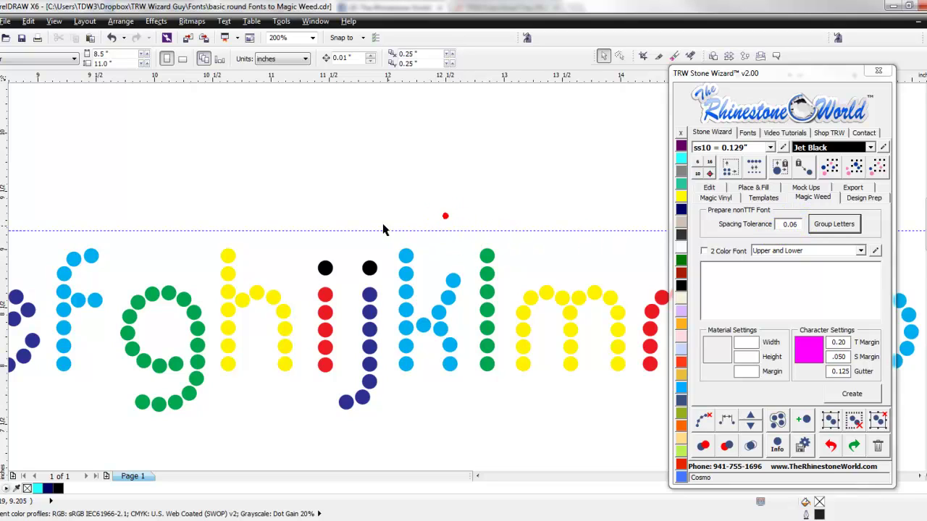
{"action": "left_click", "coordinate": [386, 211]}
{"action": "left_click_drag", "start_coordinate": [384, 324], "coordinate": [306, 407]}
{"action": "left_click", "coordinate": [352, 202]}
{"action": "left_click", "coordinate": [321, 420]}
{"action": "left_click_drag", "start_coordinate": [325, 365], "coordinate": [332, 330]}
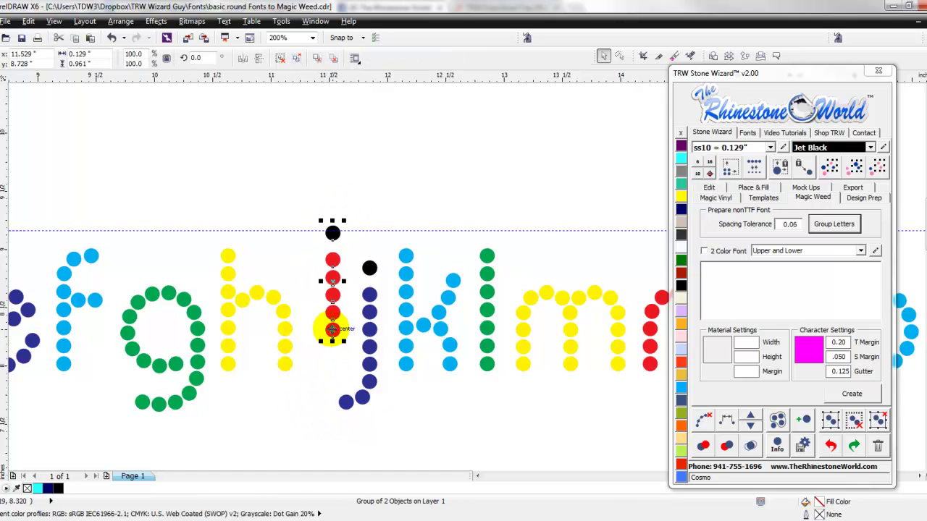
{"action": "left_click", "coordinate": [408, 423]}
Move the horizontal guideline down to the baseline of the letters, at about 7.96 inches
{"action": "scroll", "coordinate": [384, 355], "scroll_direction": "down", "scroll_amount": 3}
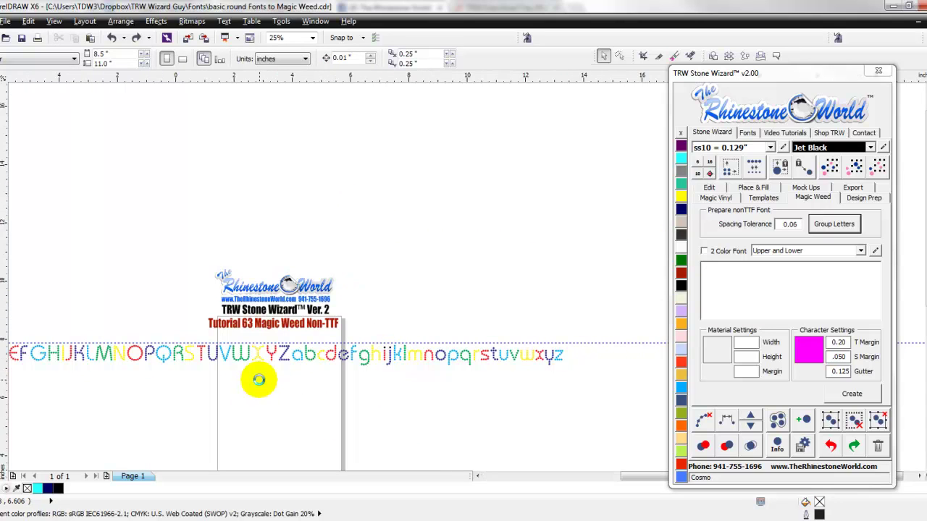
{"action": "scroll", "coordinate": [274, 361], "scroll_direction": "up", "scroll_amount": 2}
{"action": "left_click_drag", "start_coordinate": [332, 288], "coordinate": [383, 365]}
{"action": "scroll", "coordinate": [404, 359], "scroll_direction": "up", "scroll_amount": 1}
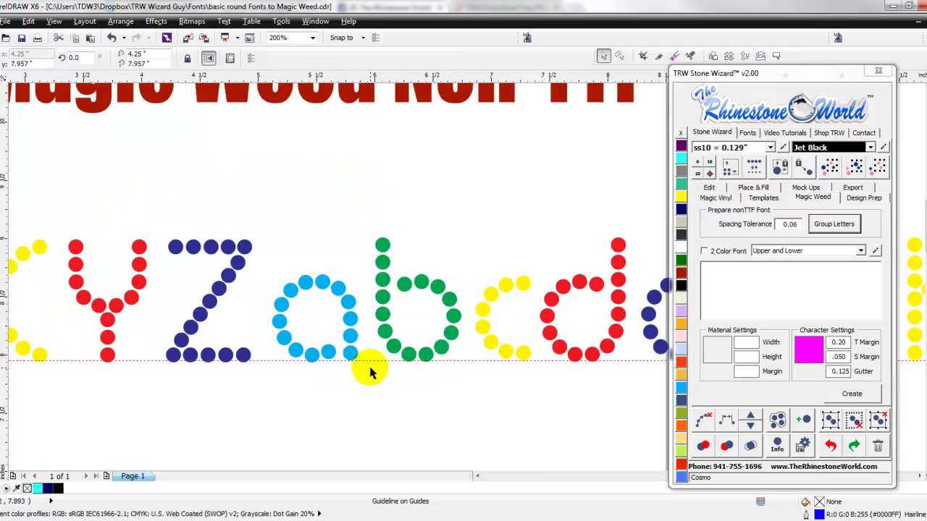
Examine how the grouped letters sit on the baseline guideline along the entire alphabet
{"action": "scroll", "coordinate": [381, 368], "scroll_direction": "down", "scroll_amount": 3}
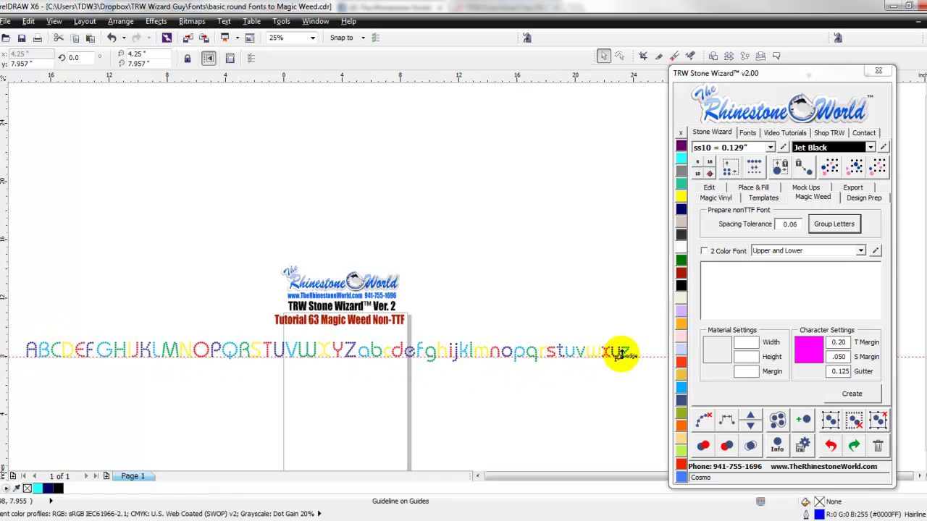
{"action": "scroll", "coordinate": [622, 352], "scroll_direction": "up", "scroll_amount": 2}
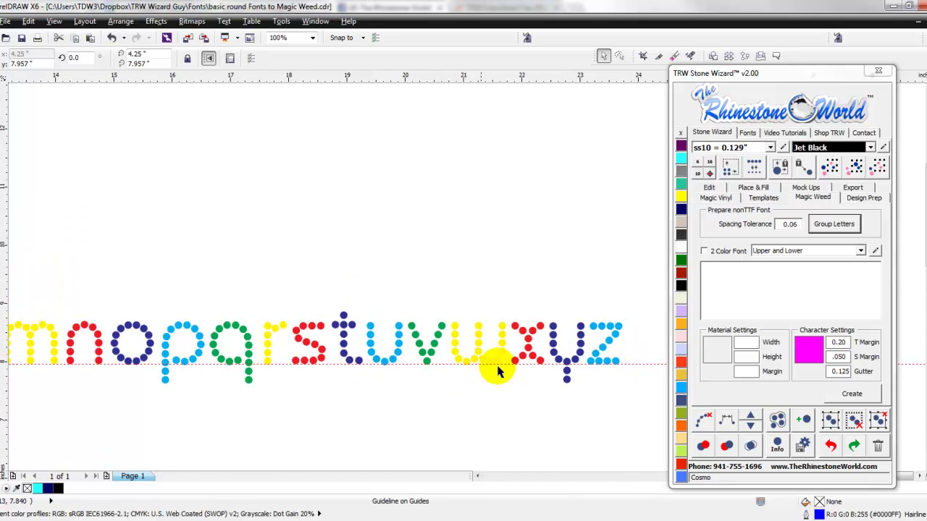
{"action": "scroll", "coordinate": [556, 364], "scroll_direction": "down", "scroll_amount": 2}
{"action": "scroll", "coordinate": [138, 375], "scroll_direction": "up", "scroll_amount": 1}
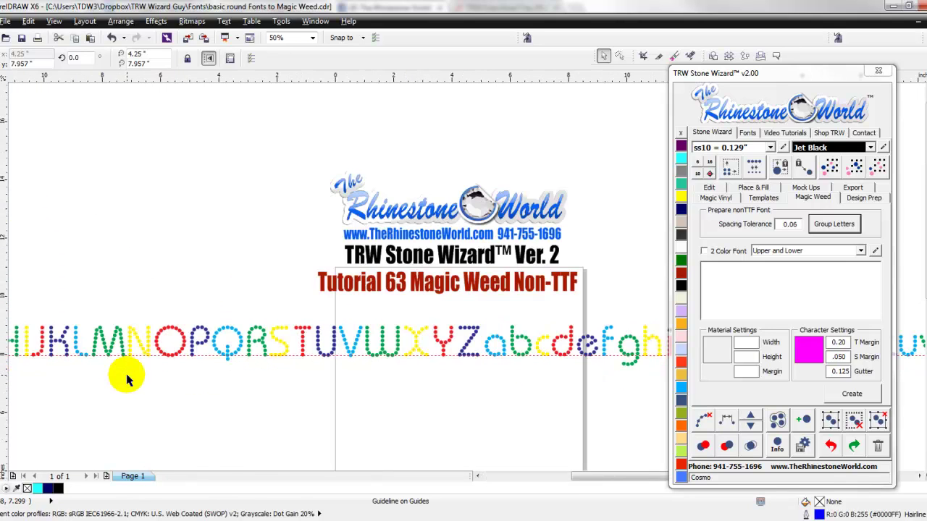
{"action": "scroll", "coordinate": [387, 355], "scroll_direction": "down", "scroll_amount": 1}
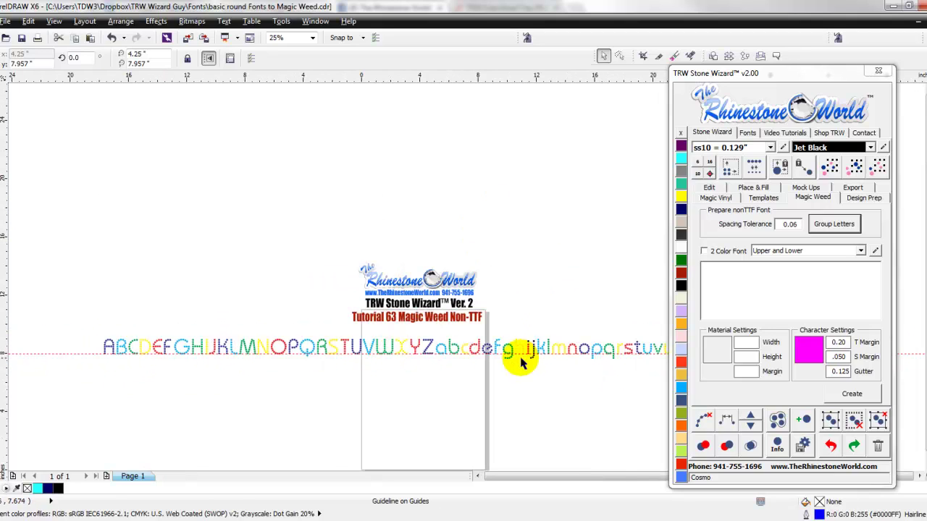
{"action": "scroll", "coordinate": [572, 358], "scroll_direction": "up", "scroll_amount": 1}
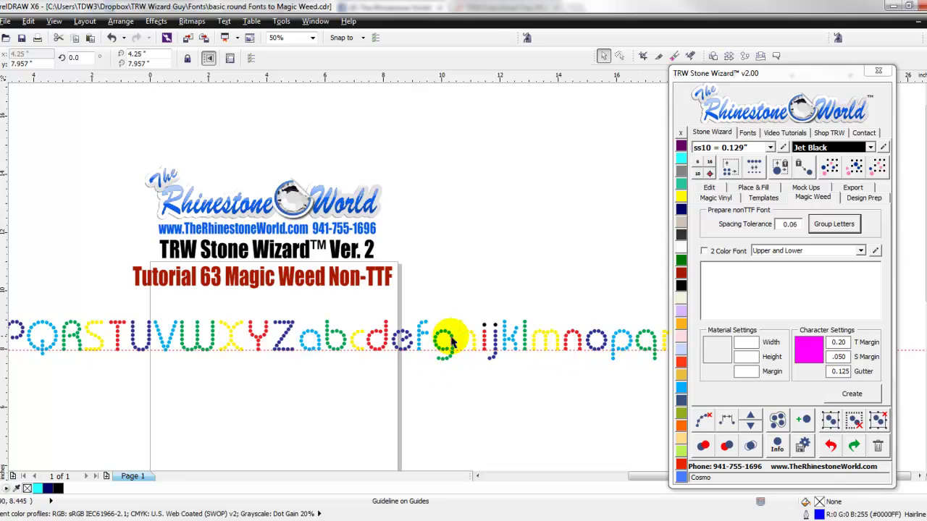
{"action": "scroll", "coordinate": [408, 381], "scroll_direction": "down", "scroll_amount": 1}
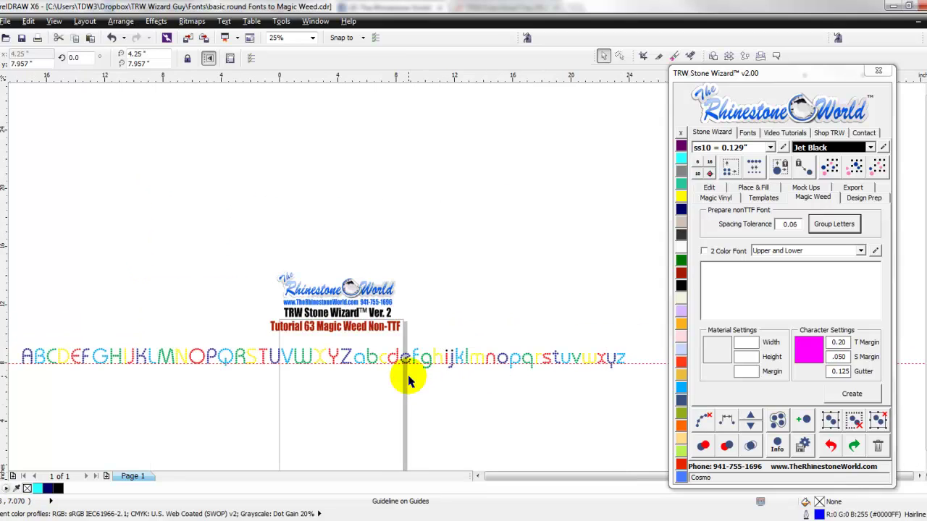
{"action": "left_click", "coordinate": [558, 400]}
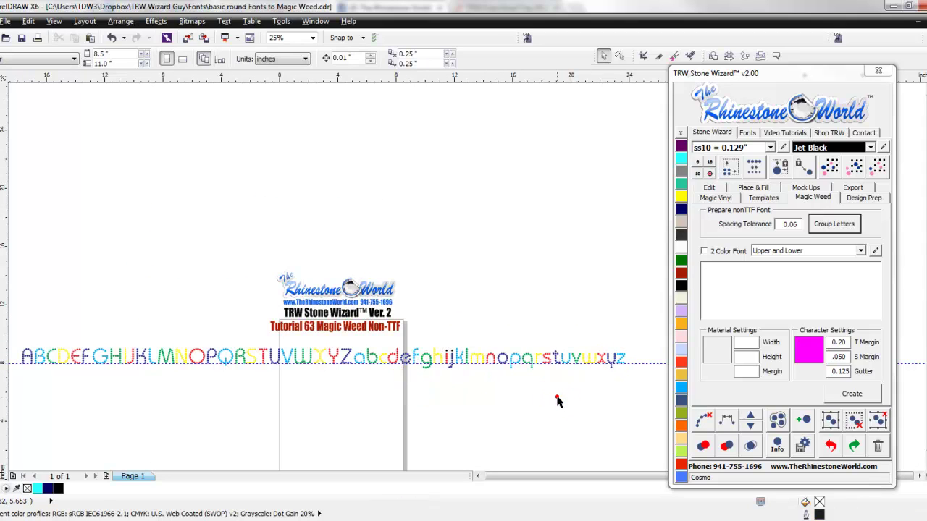
Recolor all the grouped letters of the alphabet to Jet Black
{"action": "scroll", "coordinate": [455, 389], "scroll_direction": "down", "scroll_amount": 1}
{"action": "left_click_drag", "start_coordinate": [559, 392], "coordinate": [220, 369]}
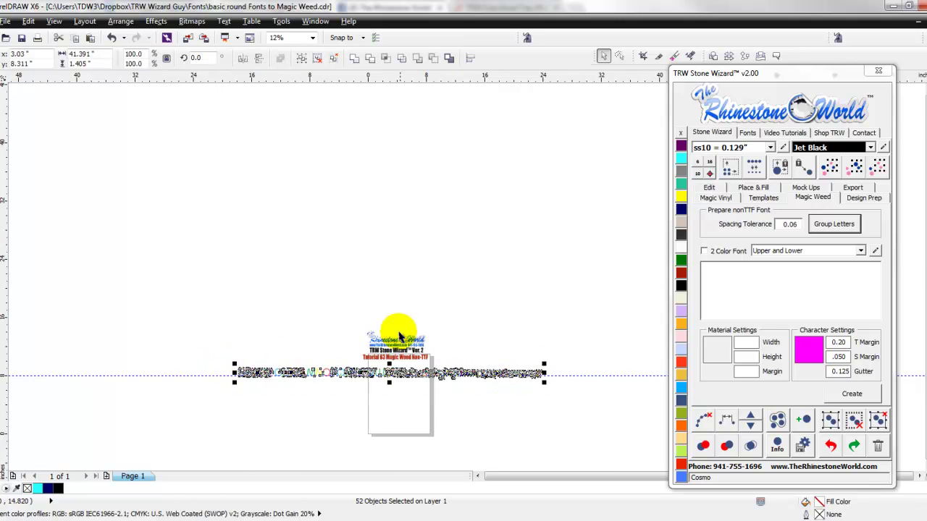
{"action": "left_click", "coordinate": [682, 286]}
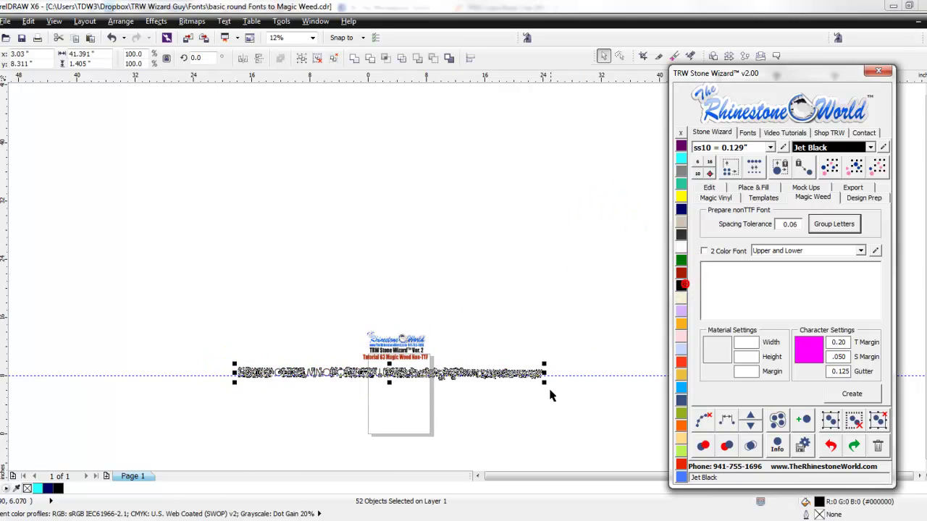
{"action": "left_click", "coordinate": [534, 398]}
{"action": "scroll", "coordinate": [533, 398], "scroll_direction": "up", "scroll_amount": 2}
{"action": "scroll", "coordinate": [512, 395], "scroll_direction": "down", "scroll_amount": 2}
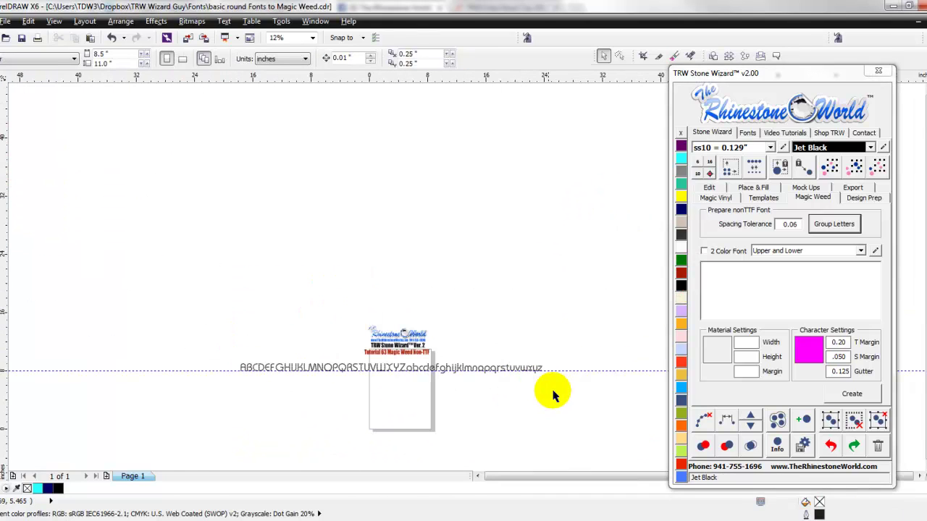
Place a duplicate of the whole alphabet row directly below the original
{"action": "left_click_drag", "start_coordinate": [559, 392], "coordinate": [224, 362]}
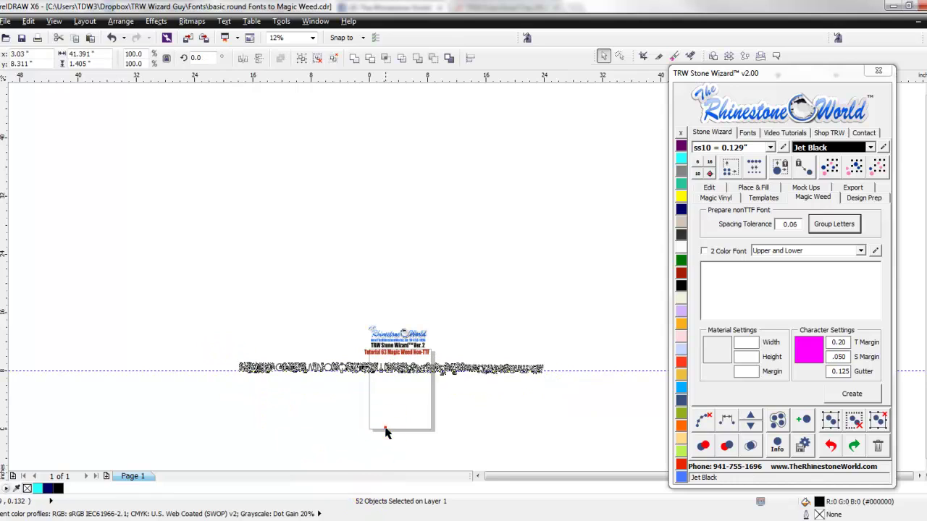
{"action": "key", "text": "Escape"}
{"action": "left_click_drag", "start_coordinate": [555, 397], "coordinate": [226, 364]}
{"action": "left_click_drag", "start_coordinate": [400, 376], "coordinate": [404, 404]}
{"action": "right_click", "coordinate": [403, 403]}
{"action": "left_click", "coordinate": [413, 431]}
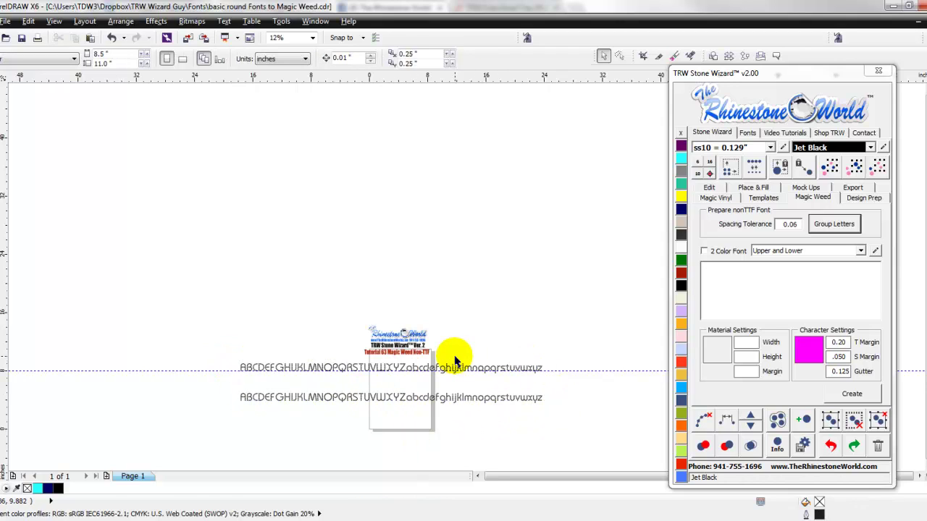
Create Magic Weed character backgrounds for the upper alphabet row using the current character settings
{"action": "scroll", "coordinate": [451, 355], "scroll_direction": "up", "scroll_amount": 2}
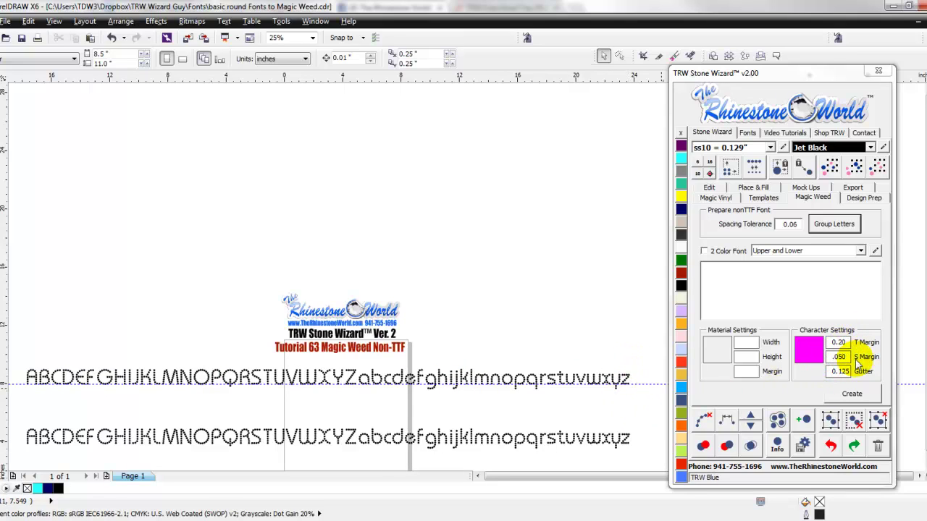
{"action": "scroll", "coordinate": [616, 384], "scroll_direction": "up", "scroll_amount": 3}
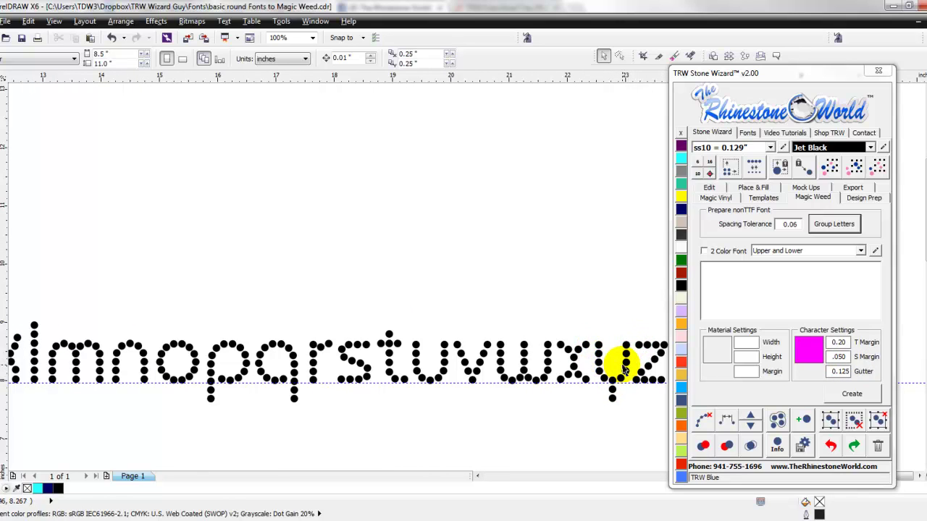
{"action": "scroll", "coordinate": [472, 372], "scroll_direction": "down", "scroll_amount": 1}
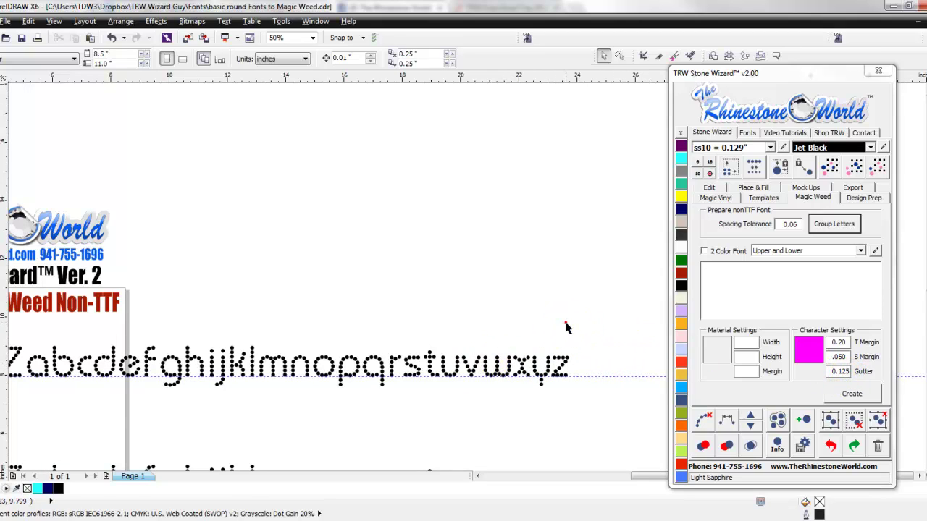
{"action": "scroll", "coordinate": [507, 355], "scroll_direction": "down", "scroll_amount": 5}
{"action": "scroll", "coordinate": [376, 358], "scroll_direction": "up", "scroll_amount": 2}
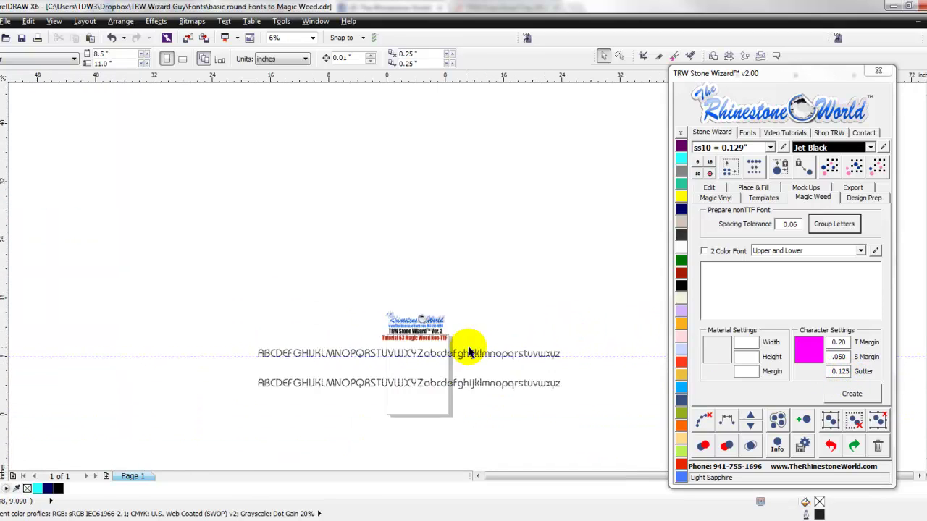
{"action": "left_click_drag", "start_coordinate": [577, 364], "coordinate": [237, 352]}
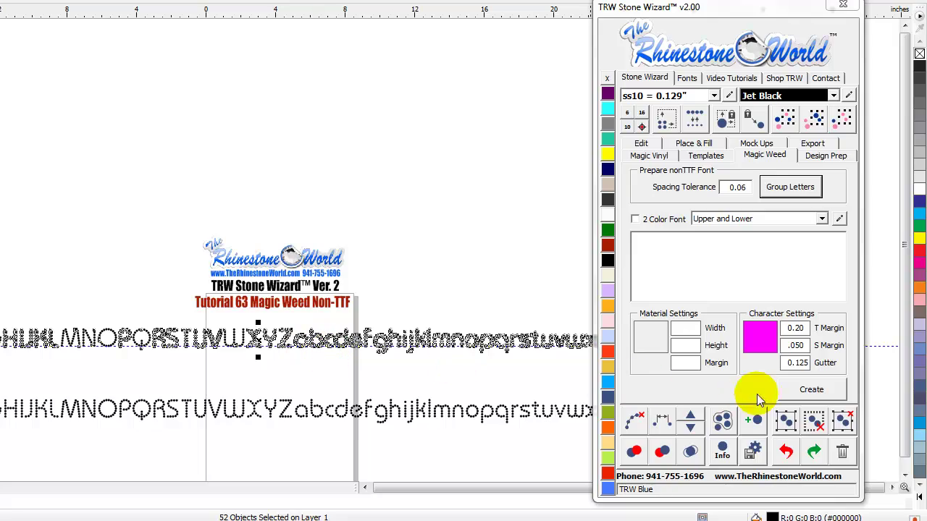
{"action": "left_click", "coordinate": [810, 389]}
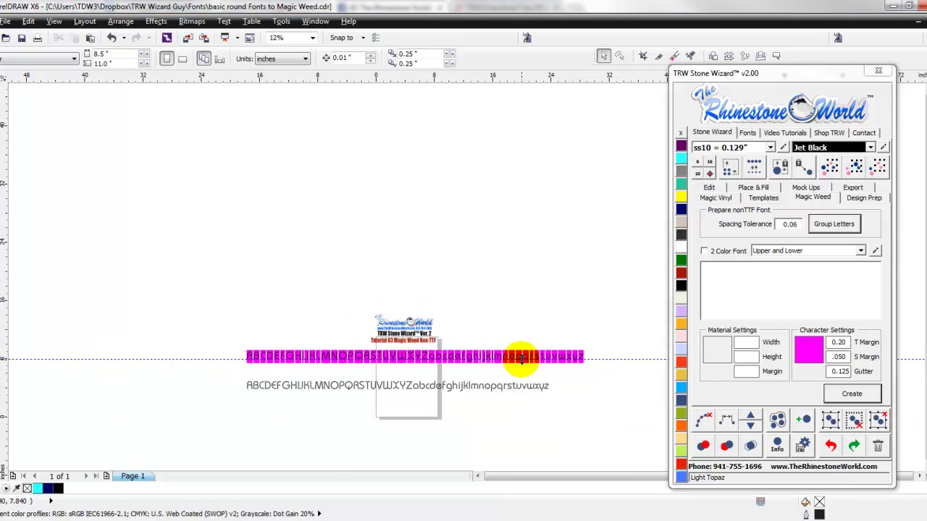
Examine the Magic Weed backgrounds behind the letters of the upper alphabet row at close range
{"action": "scroll", "coordinate": [519, 357], "scroll_direction": "up", "scroll_amount": 2}
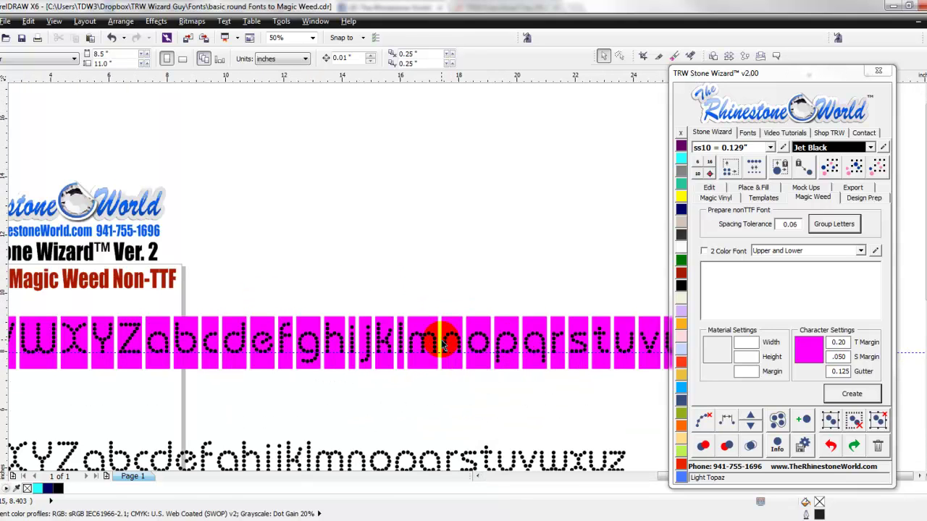
{"action": "scroll", "coordinate": [396, 341], "scroll_direction": "up", "scroll_amount": 2}
{"action": "scroll", "coordinate": [396, 339], "scroll_direction": "up", "scroll_amount": 2}
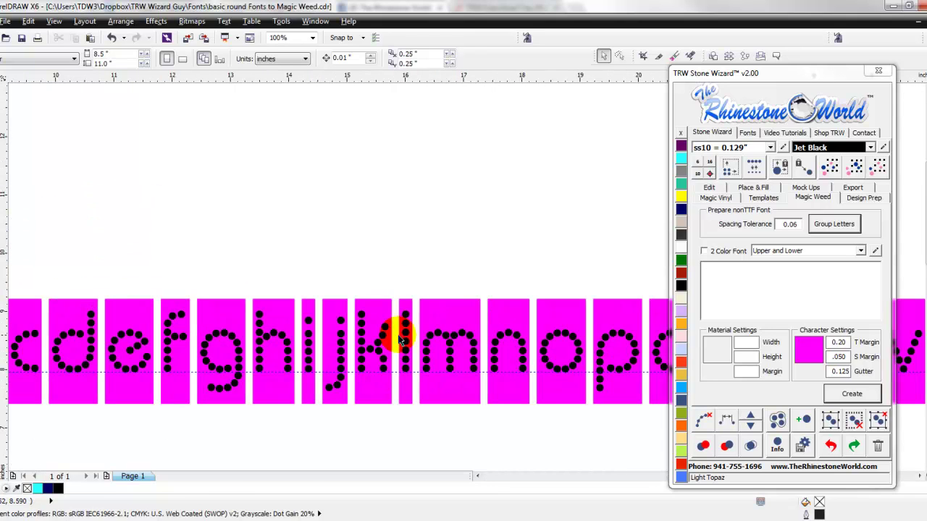
{"action": "scroll", "coordinate": [373, 333], "scroll_direction": "up", "scroll_amount": 2}
{"action": "scroll", "coordinate": [364, 324], "scroll_direction": "down", "scroll_amount": 6}
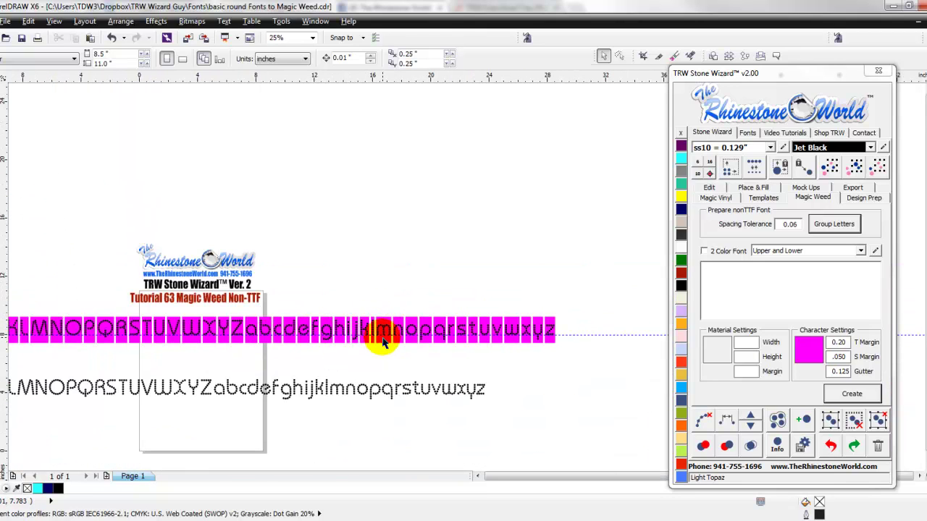
{"action": "scroll", "coordinate": [377, 331], "scroll_direction": "up", "scroll_amount": 1}
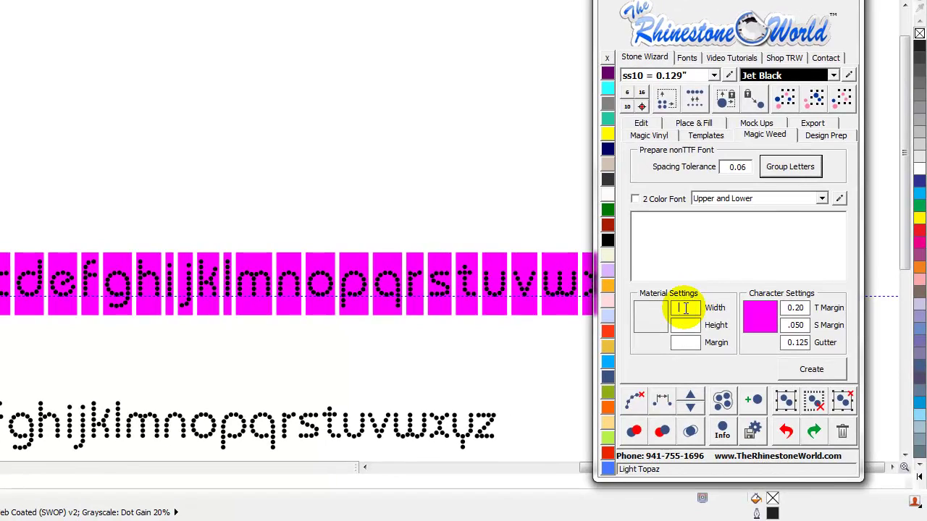
Set the Magic Weed material settings to width 12, height 24 and margin .5
{"action": "type", "text": "12"}
{"action": "left_click", "coordinate": [686, 326]}
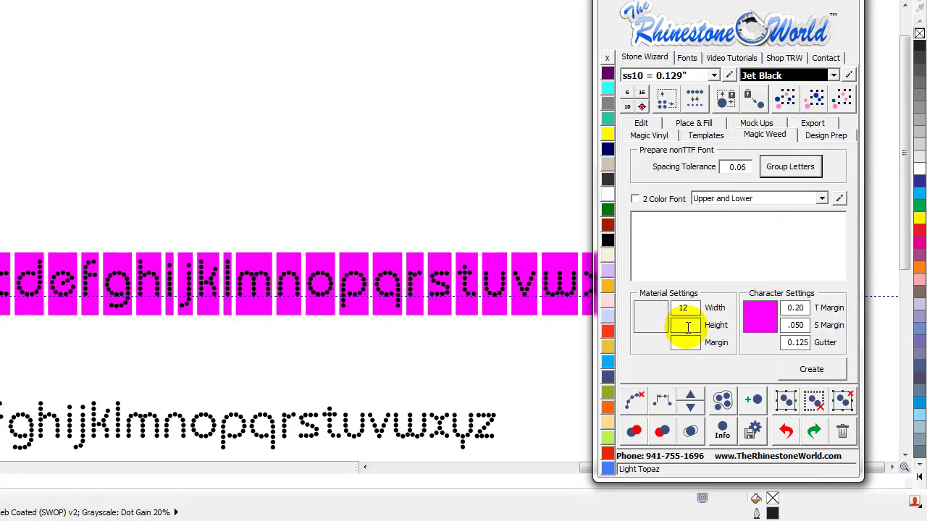
{"action": "type", "text": "24"}
{"action": "left_click", "coordinate": [688, 344]}
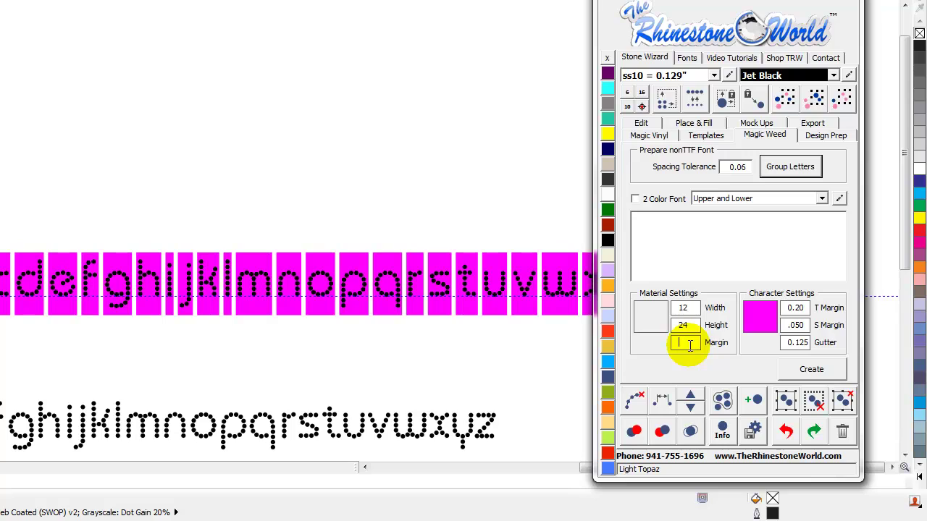
{"action": "type", "text": ".5"}
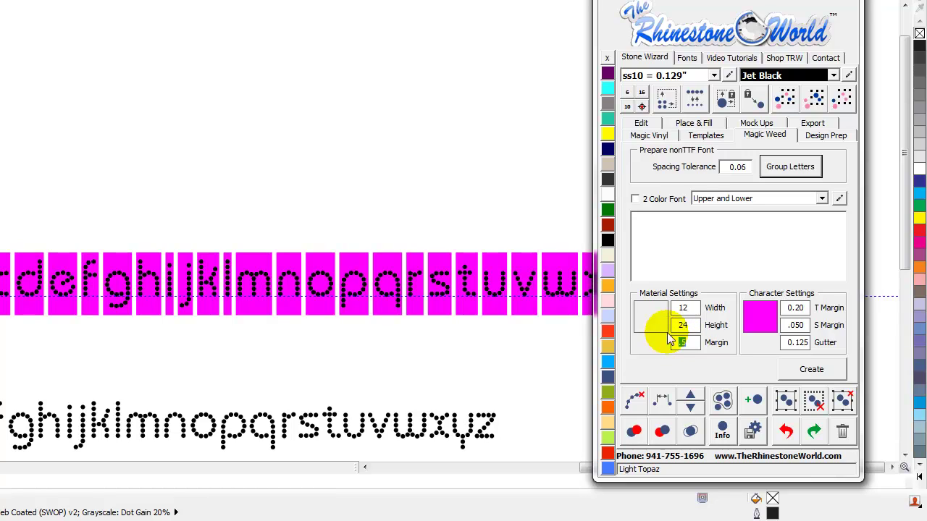
Clear the material margin, height and width values
{"action": "key", "text": "BackSpace"}
{"action": "key", "text": "BackSpace"}
{"action": "left_click", "coordinate": [696, 325]}
{"action": "key", "text": "BackSpace"}
{"action": "key", "text": "BackSpace"}
{"action": "left_click", "coordinate": [688, 308]}
{"action": "key", "text": "BackSpace"}
{"action": "key", "text": "BackSpace"}
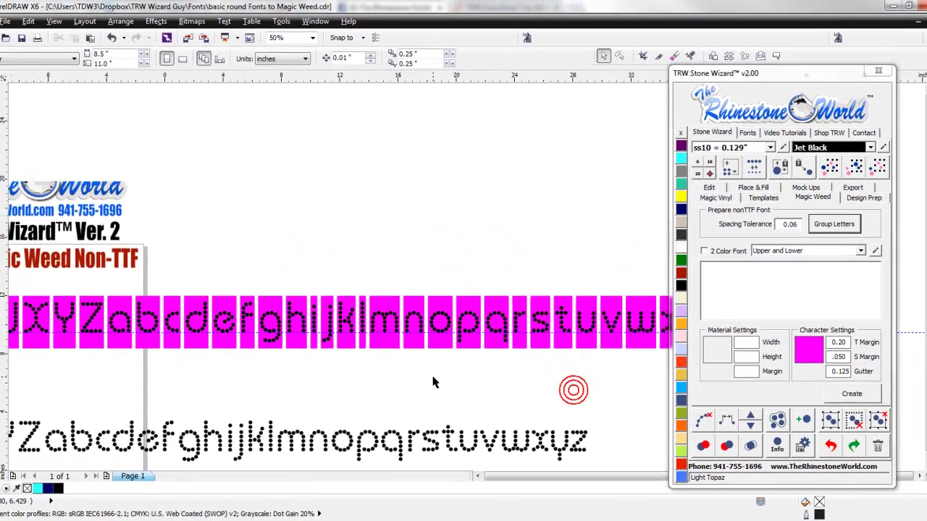
{"action": "scroll", "coordinate": [517, 383], "scroll_direction": "down", "scroll_amount": 5}
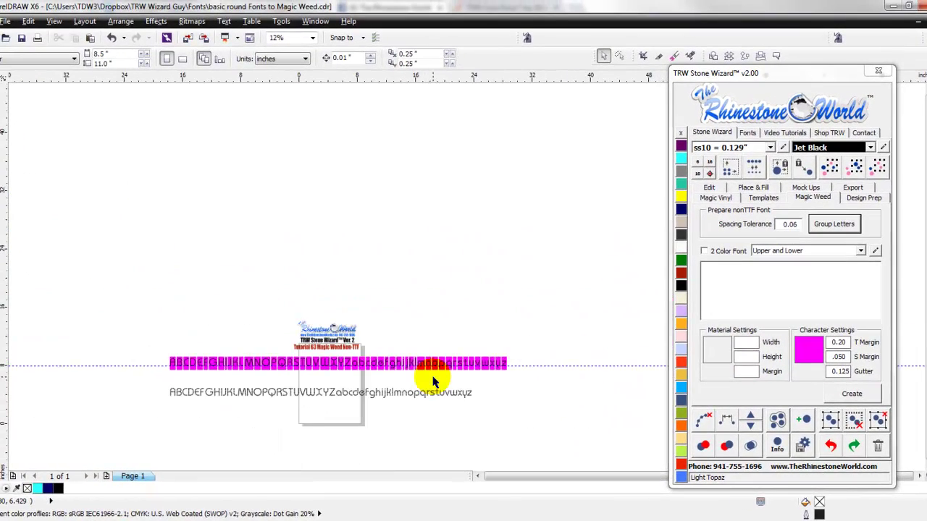
{"action": "left_click", "coordinate": [279, 414]}
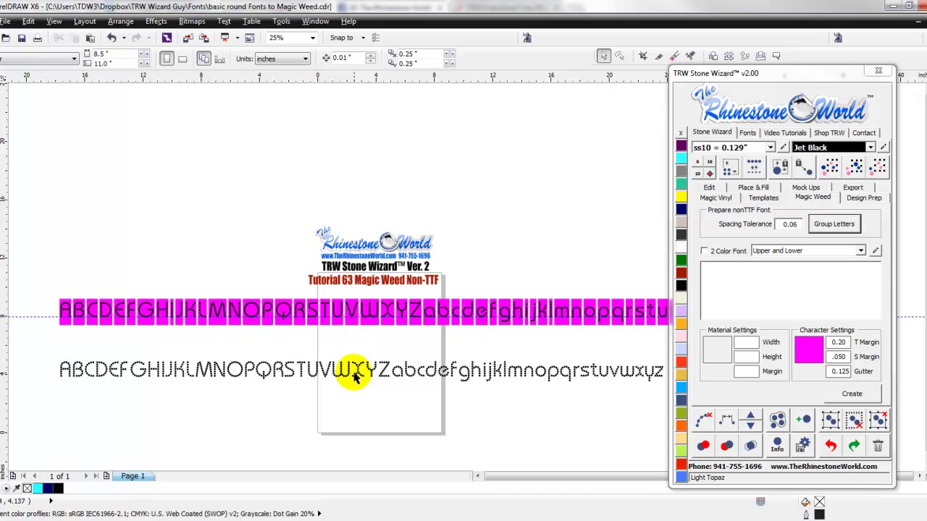
{"action": "scroll", "coordinate": [352, 375], "scroll_direction": "down", "scroll_amount": 1}
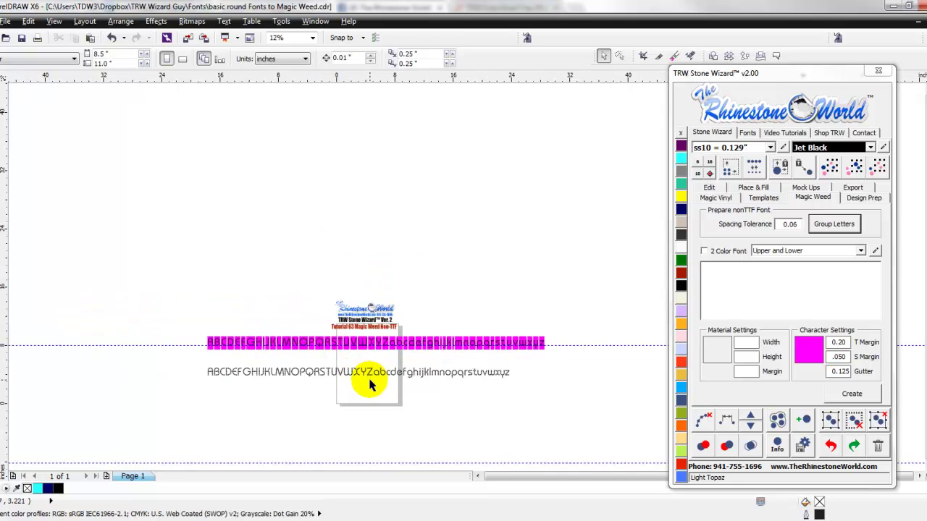
{"action": "scroll", "coordinate": [371, 387], "scroll_direction": "up", "scroll_amount": 1}
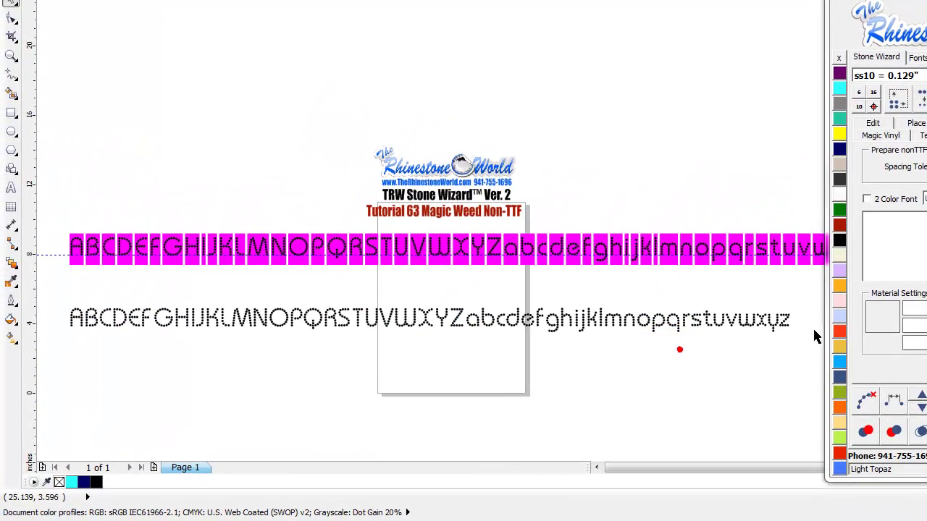
{"action": "left_click", "coordinate": [783, 319]}
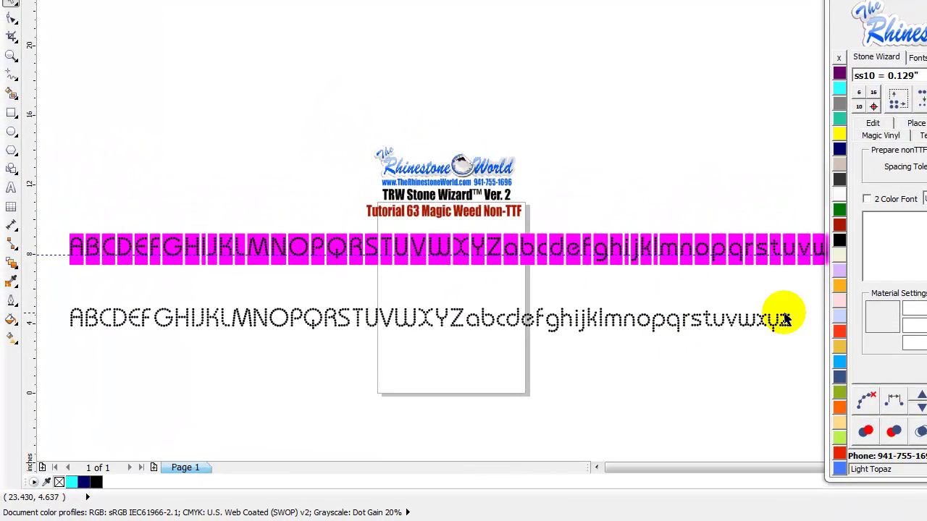
{"action": "left_click_drag", "start_coordinate": [794, 326], "coordinate": [532, 389]}
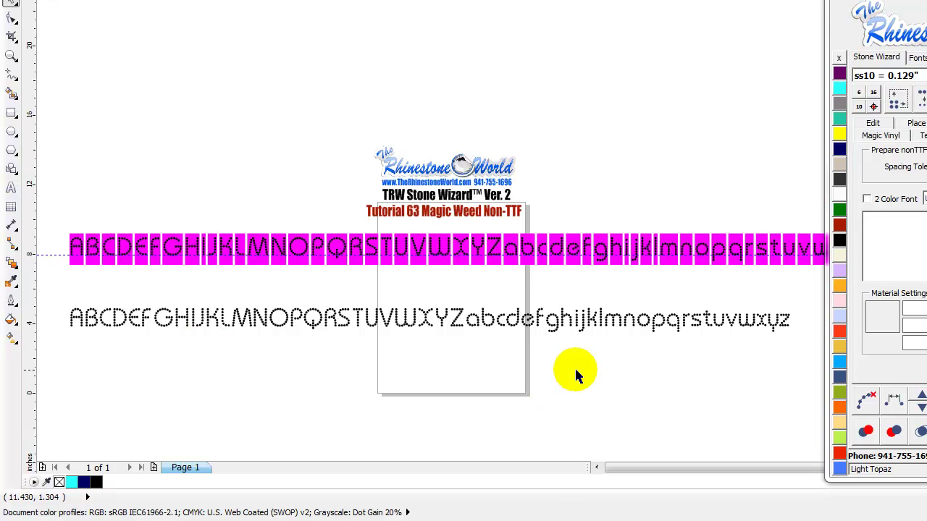
{"action": "left_click_drag", "start_coordinate": [800, 348], "coordinate": [39, 297]}
{"action": "scroll", "coordinate": [335, 351], "scroll_direction": "down", "scroll_amount": 2}
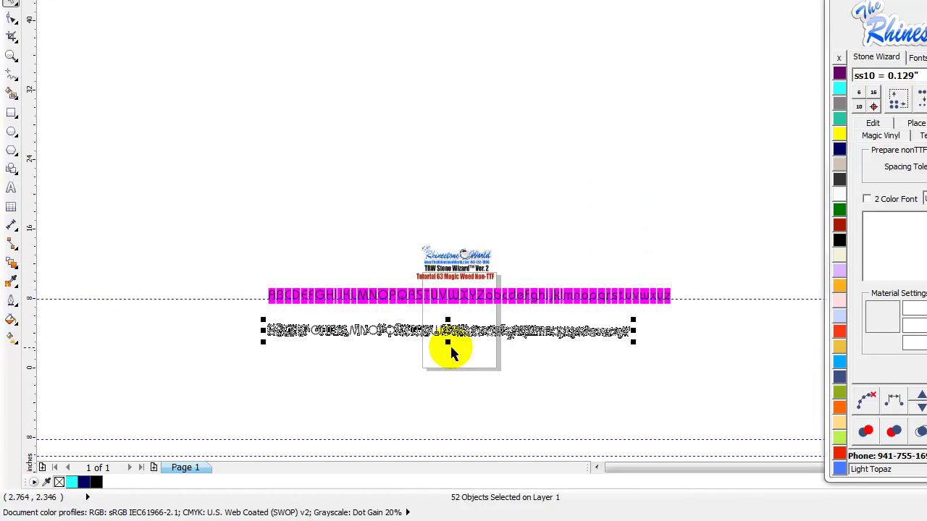
{"action": "scroll", "coordinate": [475, 343], "scroll_direction": "up", "scroll_amount": 2}
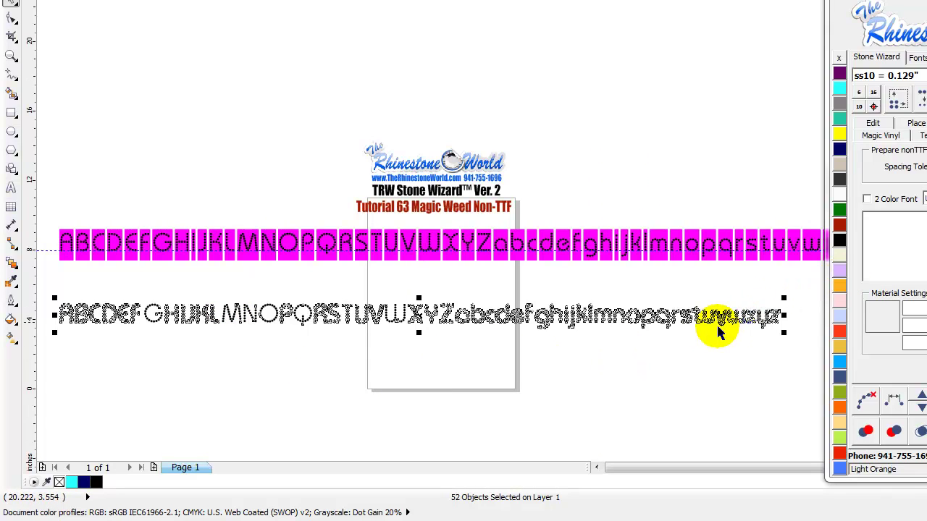
{"action": "left_click", "coordinate": [866, 255]}
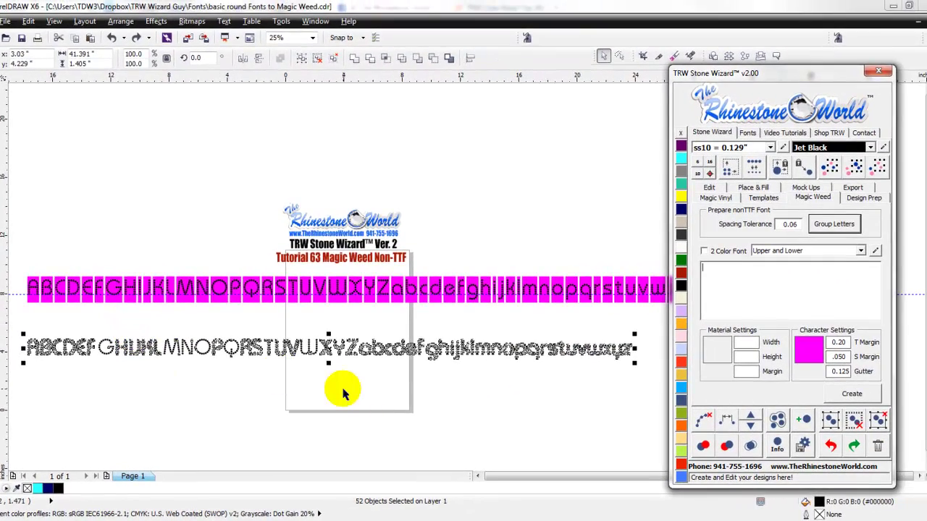
{"action": "left_click", "coordinate": [436, 365]}
Move the grouped letters p, q, o and n of the lower alphabet row out of line individually
{"action": "scroll", "coordinate": [569, 355], "scroll_direction": "up", "scroll_amount": 3}
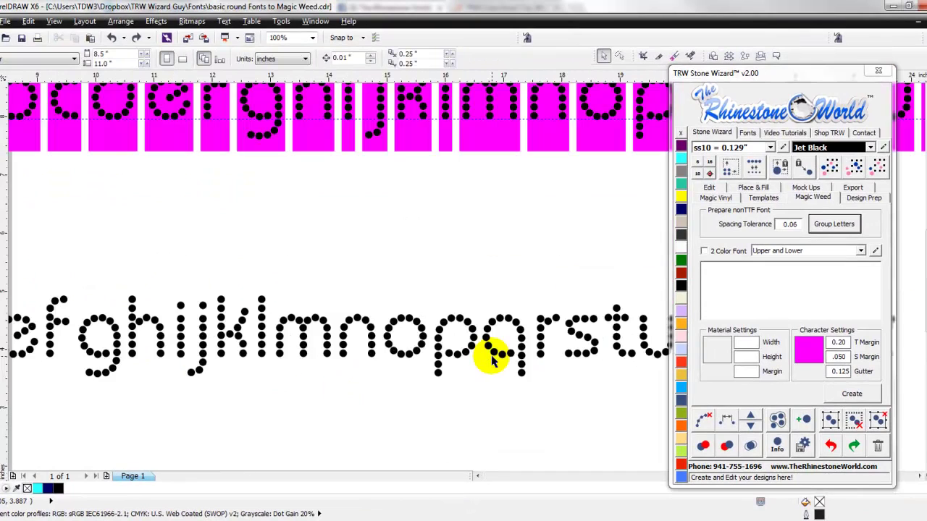
{"action": "left_click", "coordinate": [484, 326]}
{"action": "left_click_drag", "start_coordinate": [513, 352], "coordinate": [542, 385]}
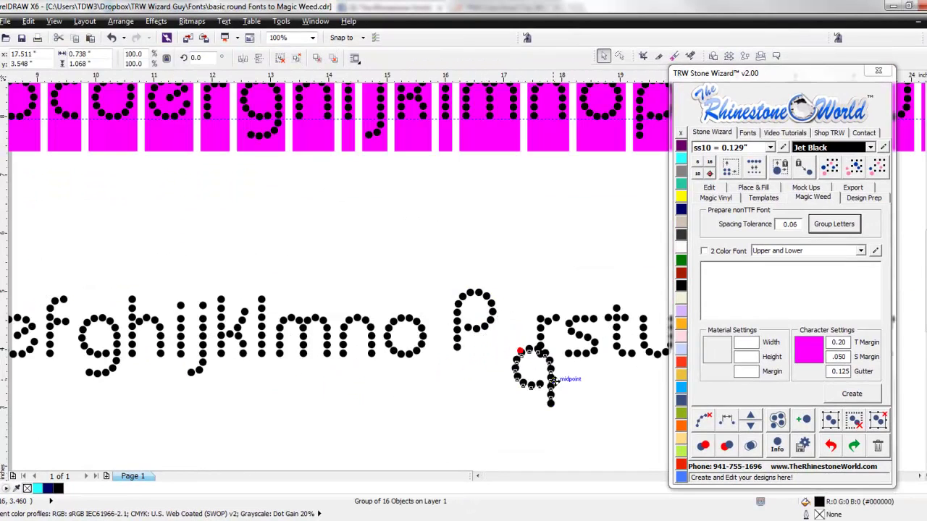
{"action": "left_click_drag", "start_coordinate": [418, 334], "coordinate": [405, 293]}
{"action": "left_click_drag", "start_coordinate": [379, 341], "coordinate": [393, 362]}
Undo the individual letter moves in the lower alphabet row and deselect everything
{"action": "key", "text": "ctrl+z"}
{"action": "key", "text": "ctrl+z"}
{"action": "key", "text": "ctrl+z"}
{"action": "key", "text": "ctrl+z"}
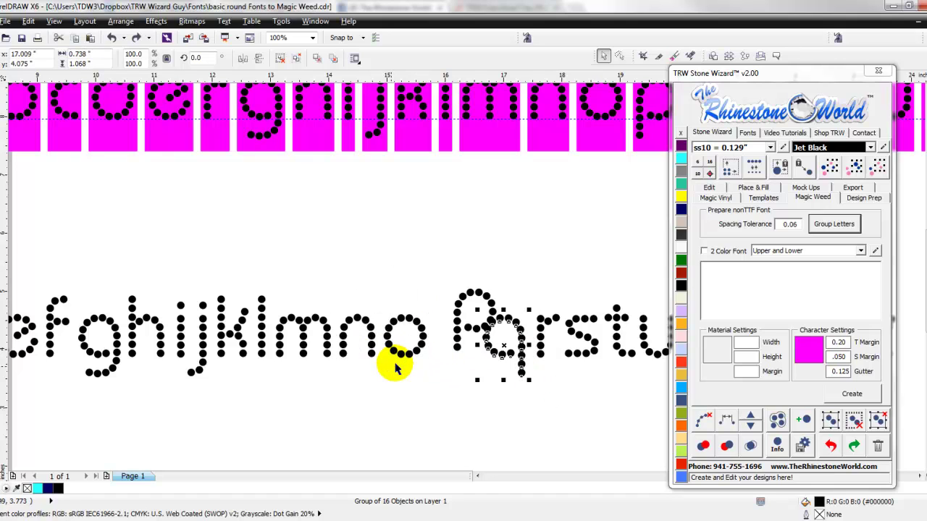
{"action": "left_click", "coordinate": [408, 385]}
{"action": "scroll", "coordinate": [408, 386], "scroll_direction": "down", "scroll_amount": 5}
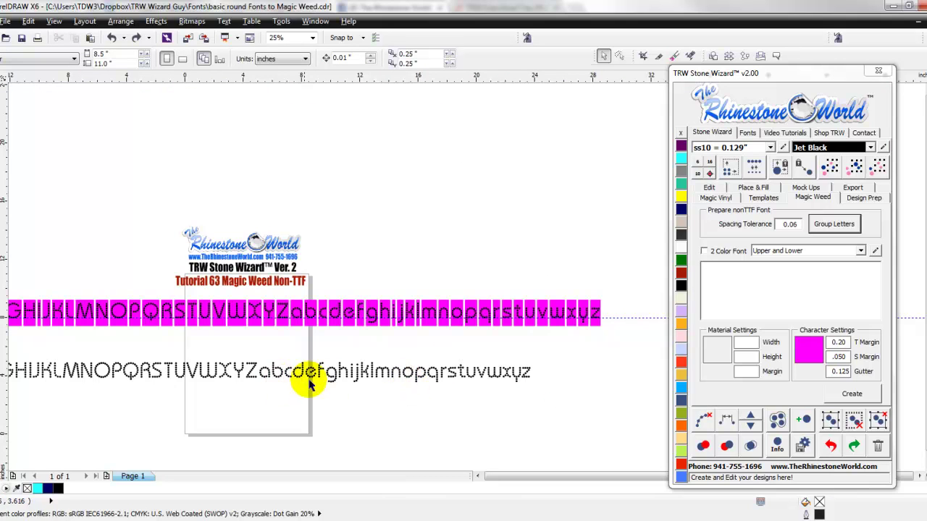
Select the whole lower alphabet row and enter the sample surname as the Magic Weed text
{"action": "scroll", "coordinate": [298, 384], "scroll_direction": "up", "scroll_amount": 2}
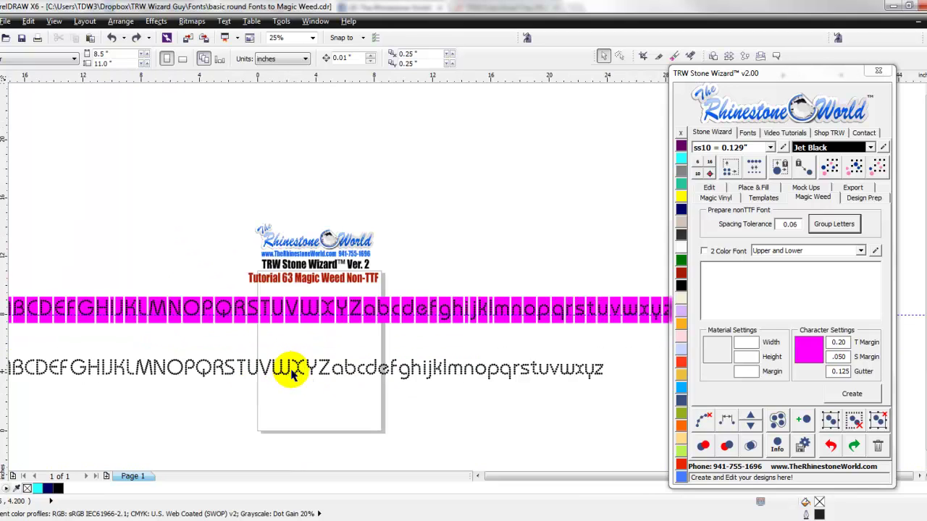
{"action": "scroll", "coordinate": [290, 373], "scroll_direction": "down", "scroll_amount": 1}
{"action": "scroll", "coordinate": [257, 386], "scroll_direction": "up", "scroll_amount": 1}
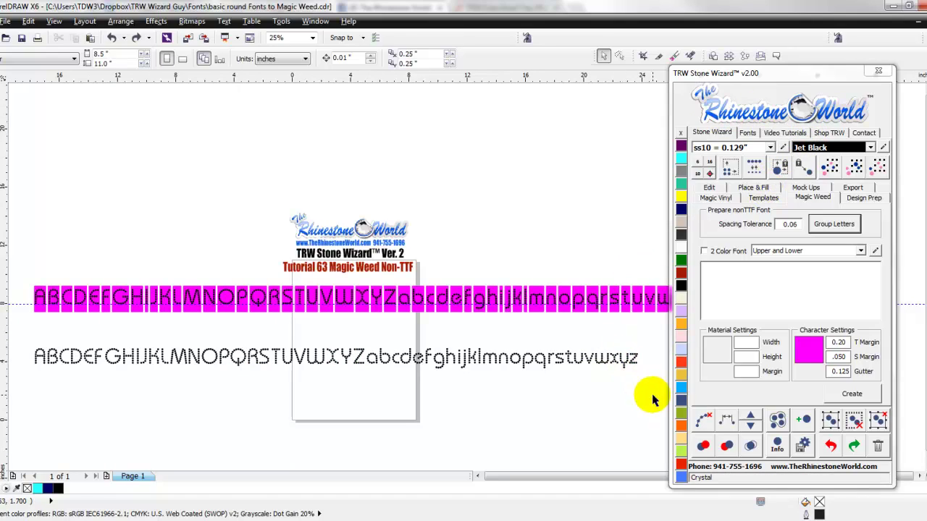
{"action": "left_click_drag", "start_coordinate": [652, 394], "coordinate": [25, 343]}
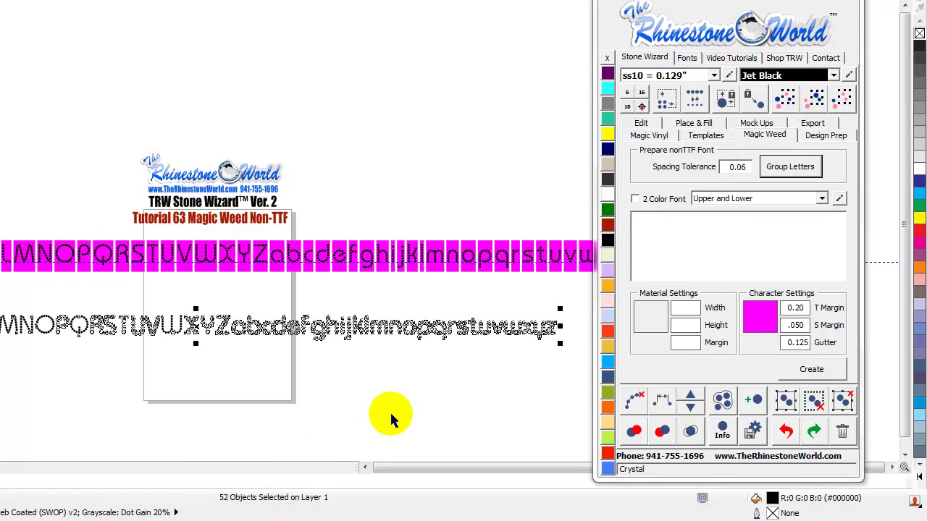
{"action": "left_click", "coordinate": [722, 247]}
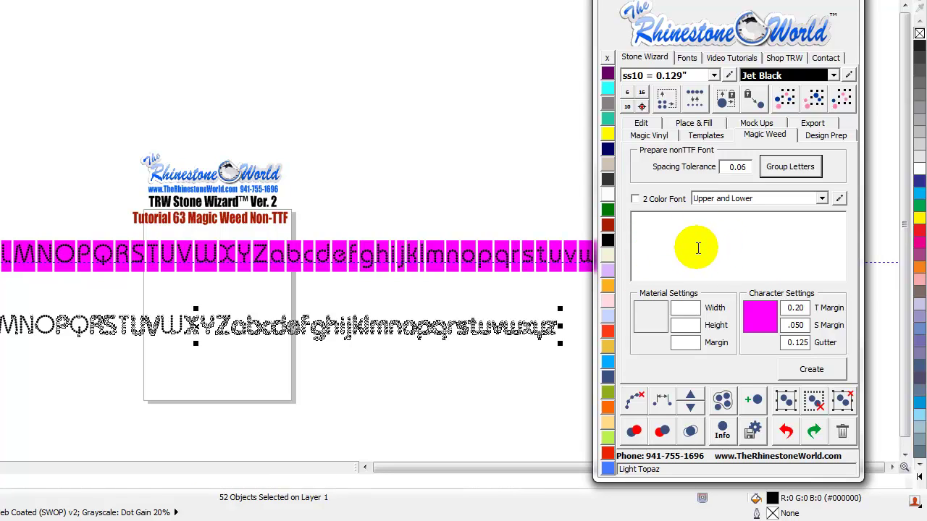
{"action": "type", "text": "Vassallo"}
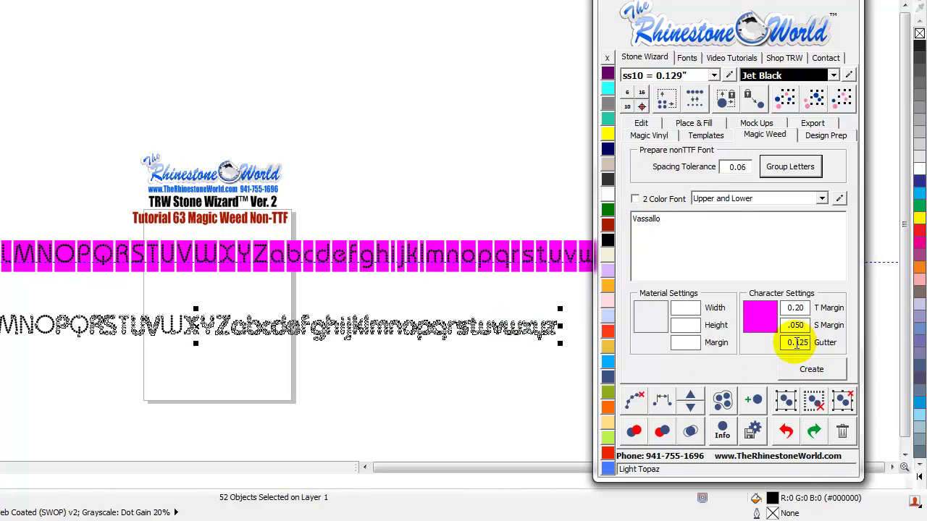
Set the character gutter to 0.0 and create the Magic Weed surname from the selected alphabet
{"action": "left_click_drag", "start_coordinate": [794, 343], "coordinate": [829, 348]}
{"action": "type", "text": "0"}
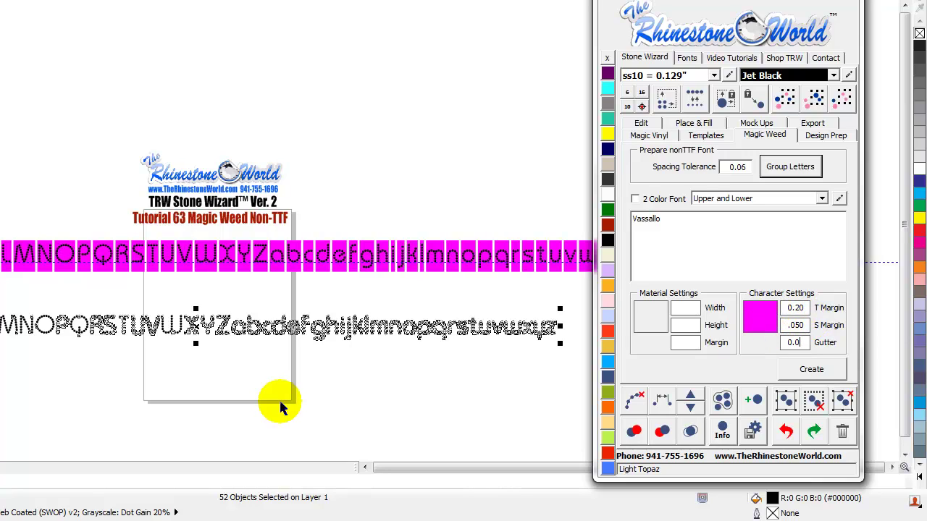
{"action": "left_click", "coordinate": [792, 376]}
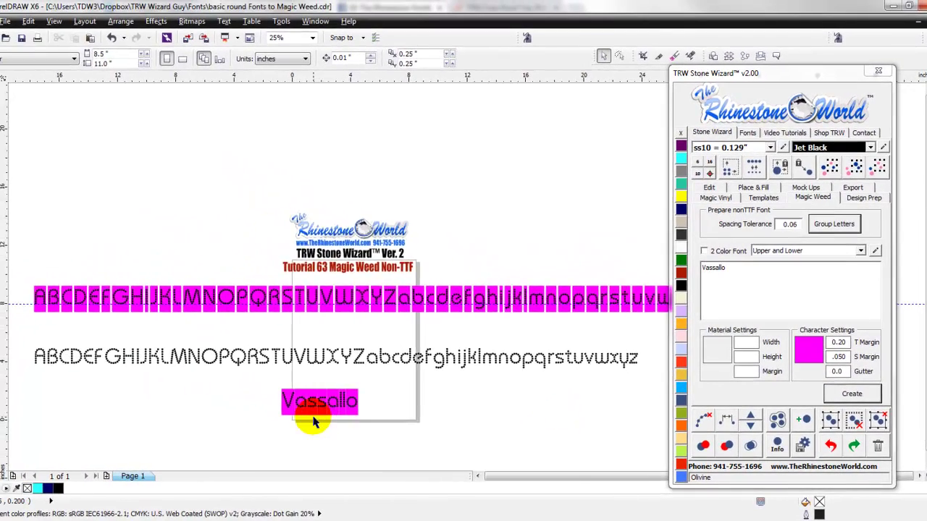
{"action": "scroll", "coordinate": [274, 400], "scroll_direction": "up", "scroll_amount": 3}
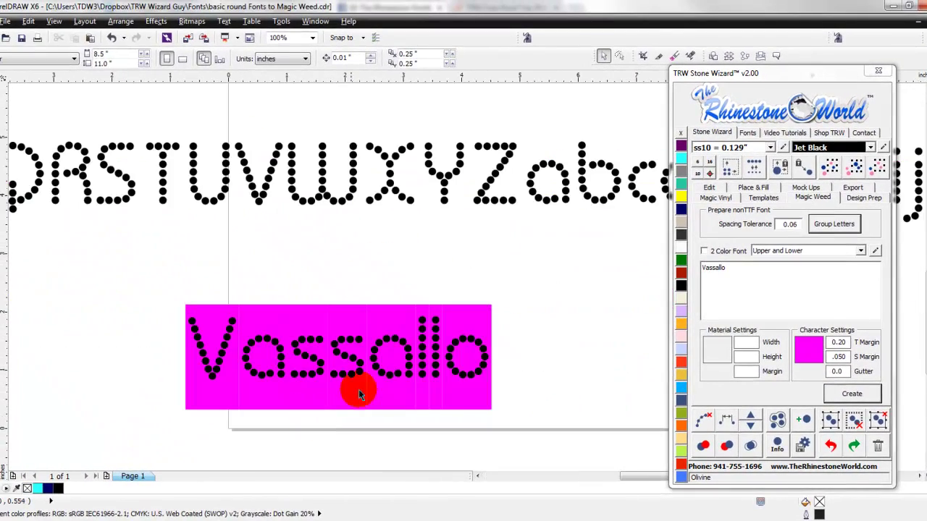
{"action": "scroll", "coordinate": [455, 371], "scroll_direction": "down", "scroll_amount": 3}
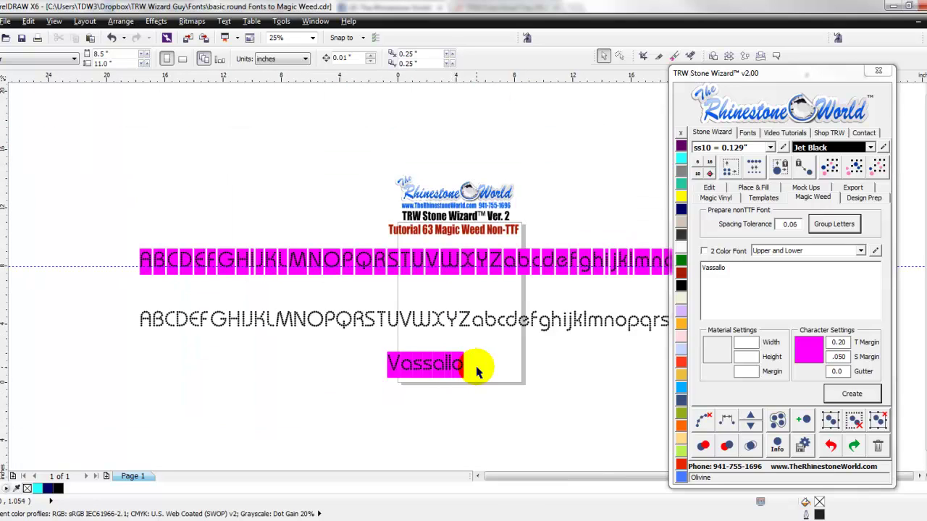
{"action": "scroll", "coordinate": [480, 367], "scroll_direction": "down", "scroll_amount": 1}
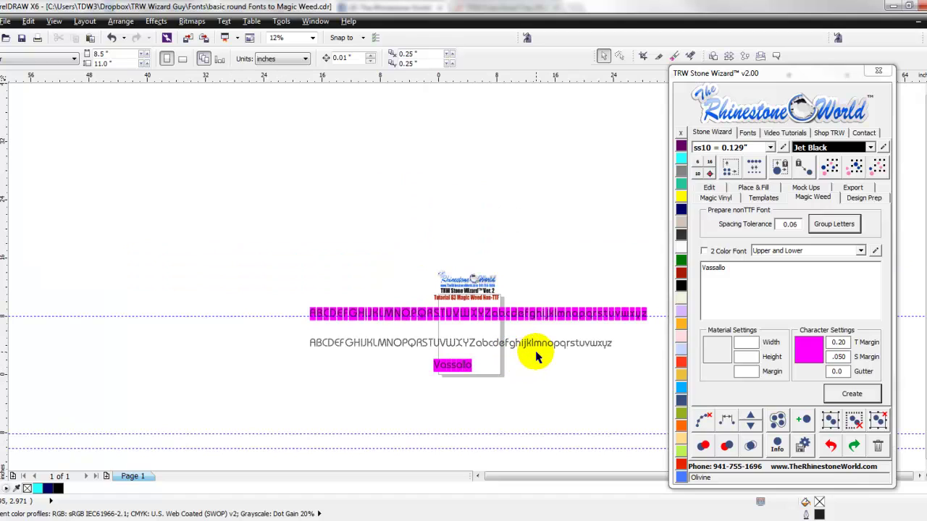
{"action": "scroll", "coordinate": [550, 360], "scroll_direction": "up", "scroll_amount": 1}
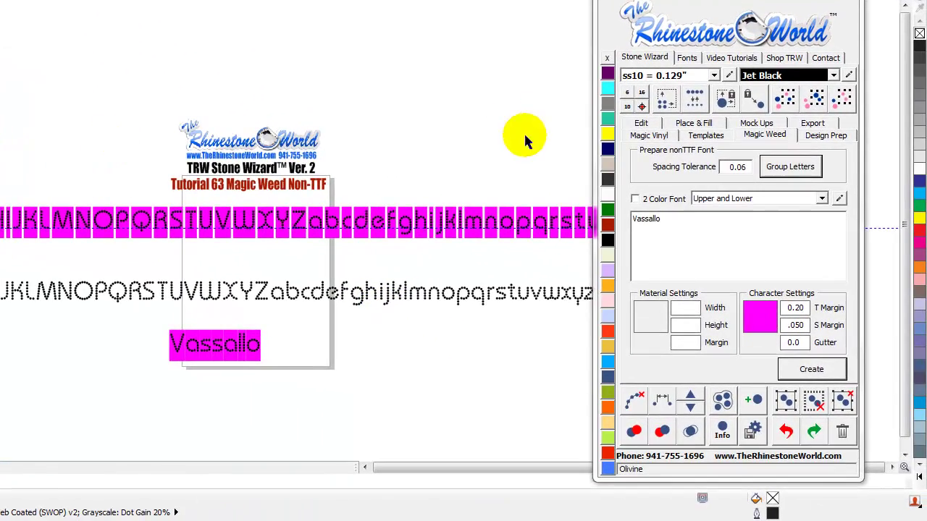
Delete the magenta-backed Magic Weed surname below the two alphabet rows
{"action": "left_click_drag", "start_coordinate": [698, 230], "coordinate": [586, 227]}
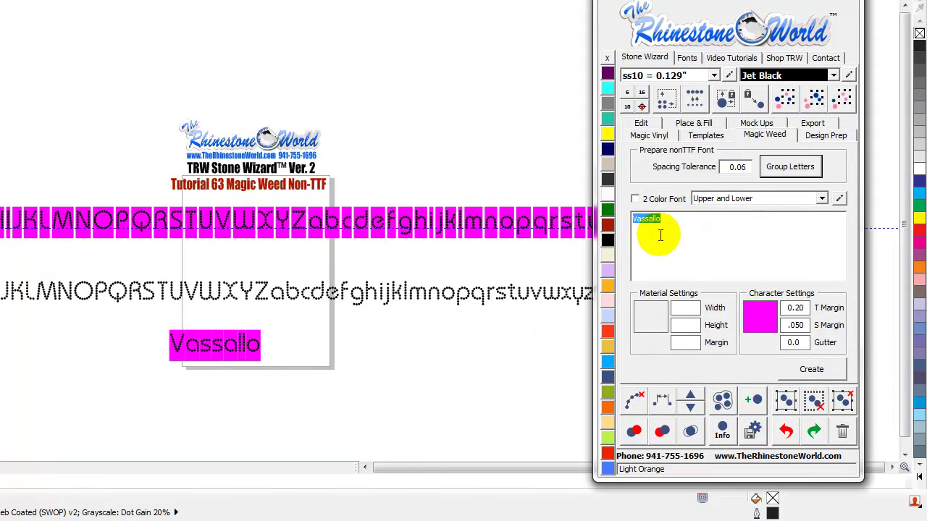
{"action": "left_click", "coordinate": [195, 355]}
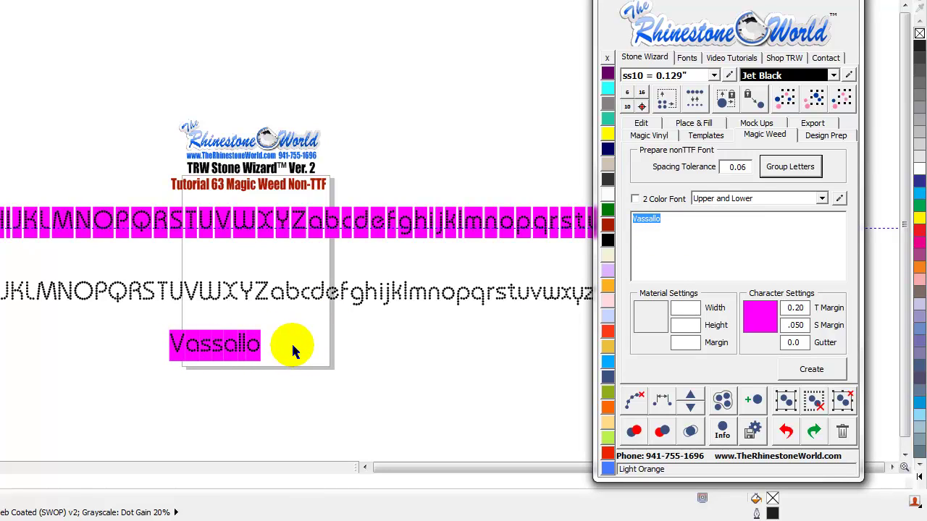
{"action": "left_click_drag", "start_coordinate": [285, 314], "coordinate": [218, 352]}
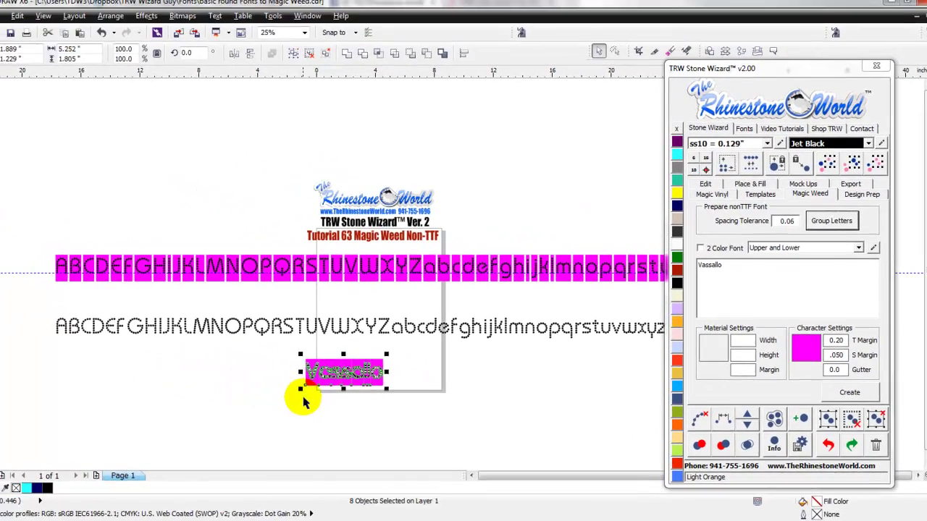
{"action": "key", "text": "Delete"}
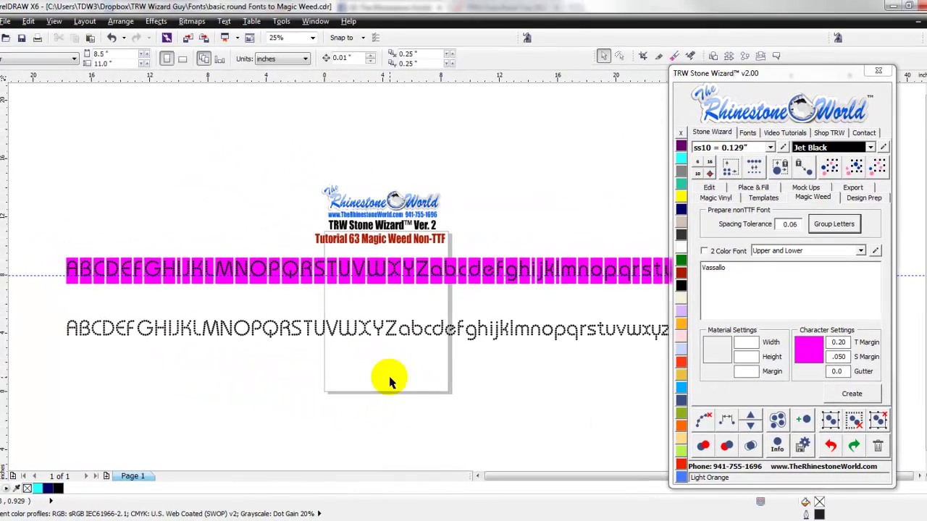
Set the Magic Weed character background color to White from the RGB palette
{"action": "scroll", "coordinate": [388, 381], "scroll_direction": "down", "scroll_amount": 1}
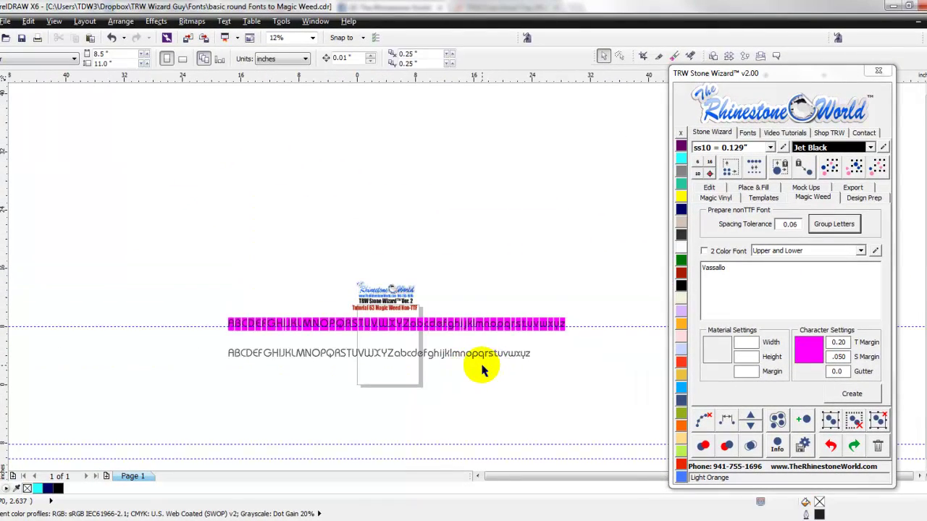
{"action": "scroll", "coordinate": [482, 369], "scroll_direction": "up", "scroll_amount": 1}
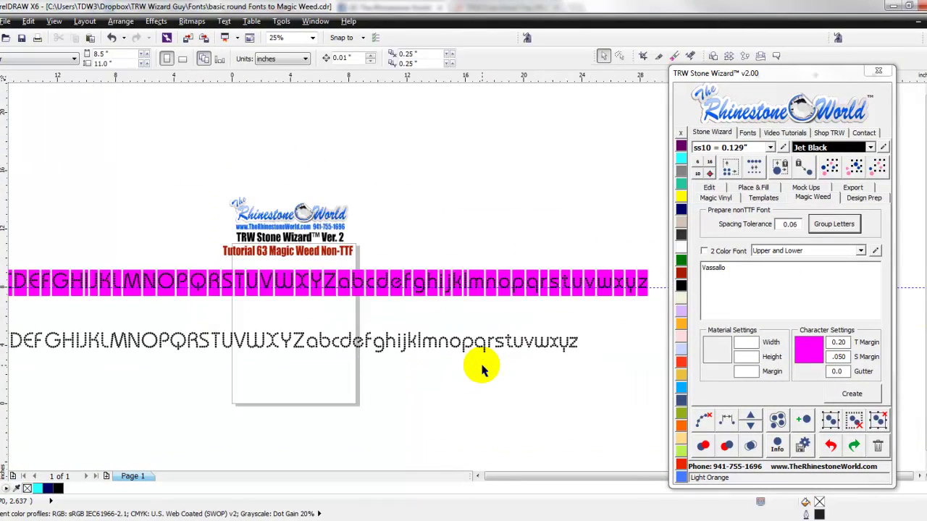
{"action": "left_click", "coordinate": [819, 360]}
{"action": "left_click", "coordinate": [586, 227]}
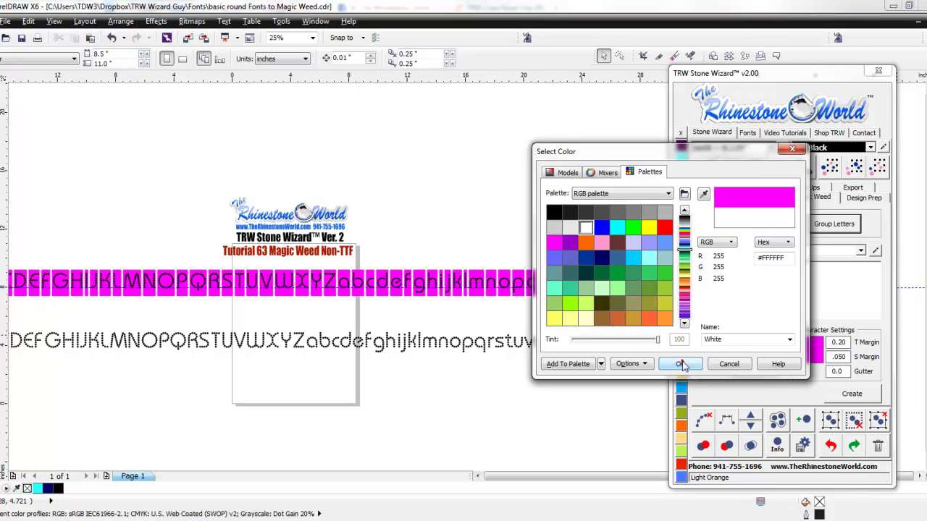
{"action": "left_click", "coordinate": [682, 365]}
Select the whole lower alphabet row and create the sample surname from it with the white character background
{"action": "scroll", "coordinate": [585, 379], "scroll_direction": "down", "scroll_amount": 1}
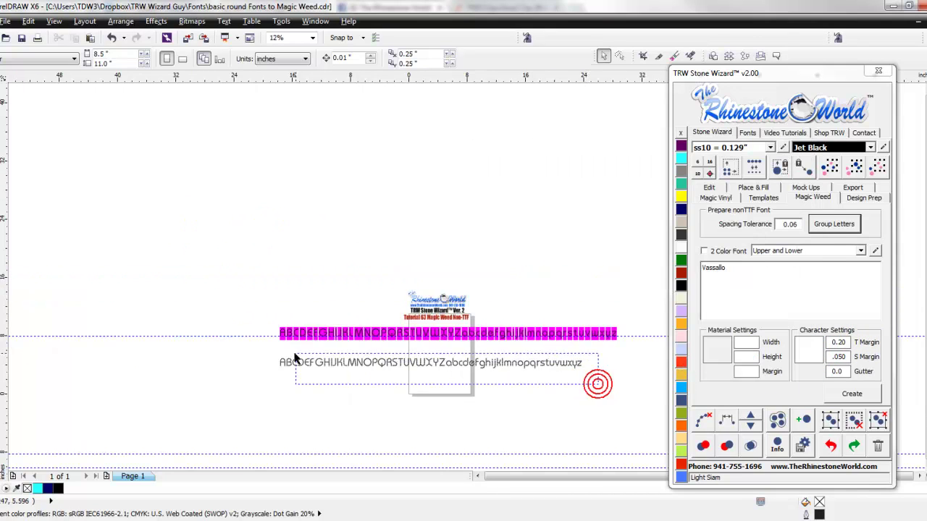
{"action": "left_click_drag", "start_coordinate": [296, 354], "coordinate": [265, 354]}
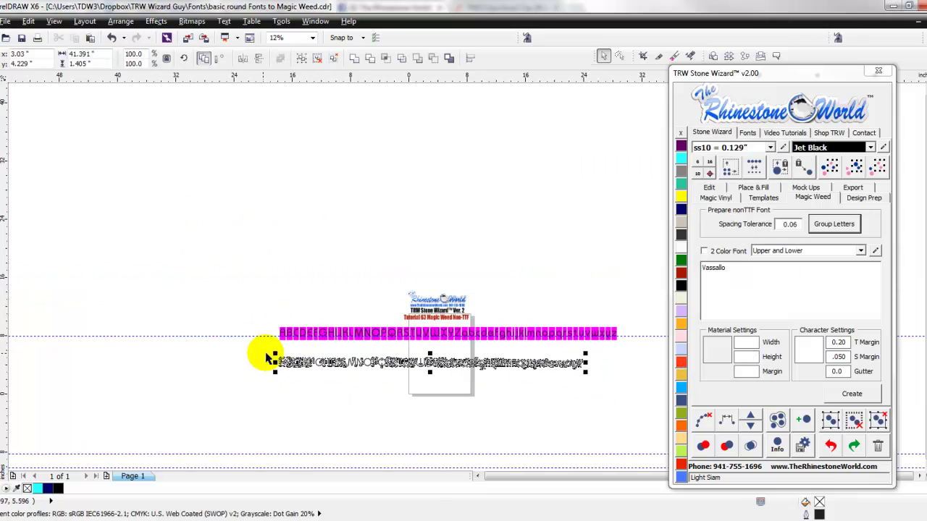
{"action": "double_click", "coordinate": [723, 276]}
{"action": "type", "text": "V"}
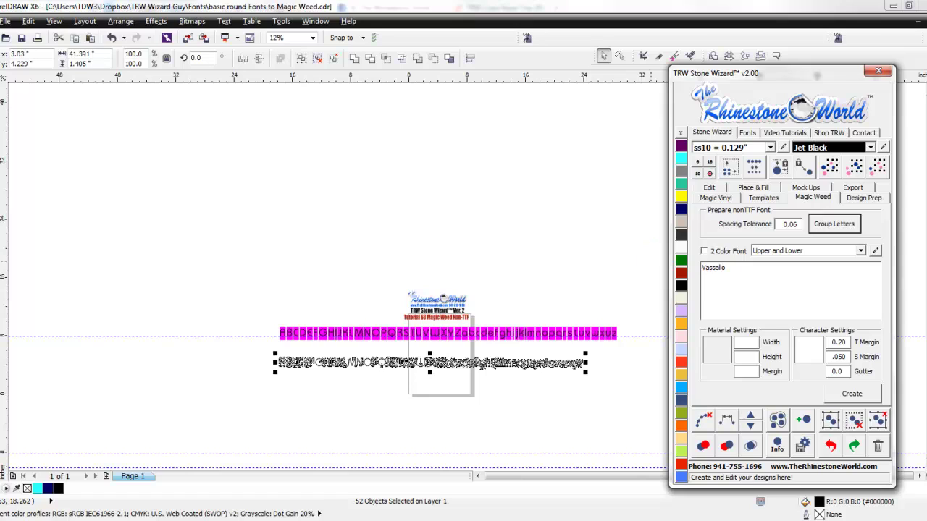
{"action": "left_click", "coordinate": [852, 393]}
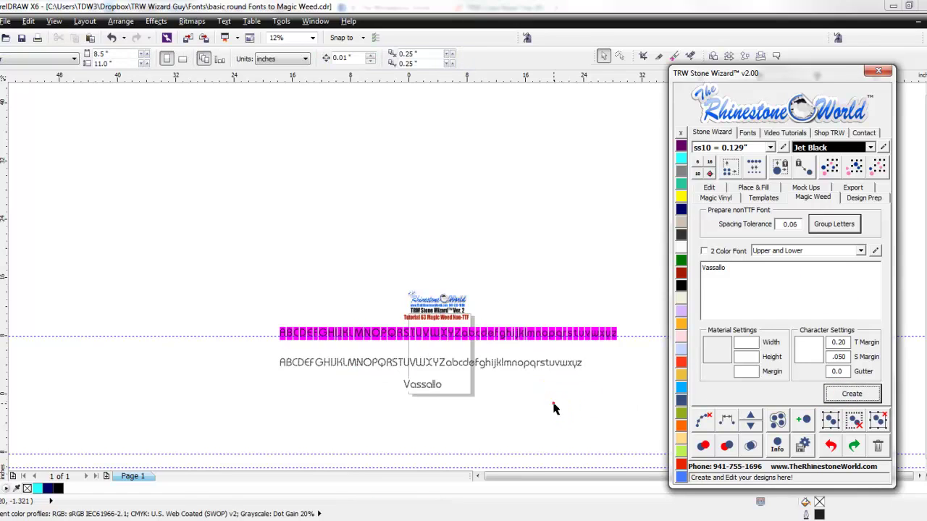
Resize the white-backed surname back and forth among the 6, 10 and 16 stone sizes, ending on 16, and deselect it
{"action": "scroll", "coordinate": [429, 387], "scroll_direction": "up", "scroll_amount": 4}
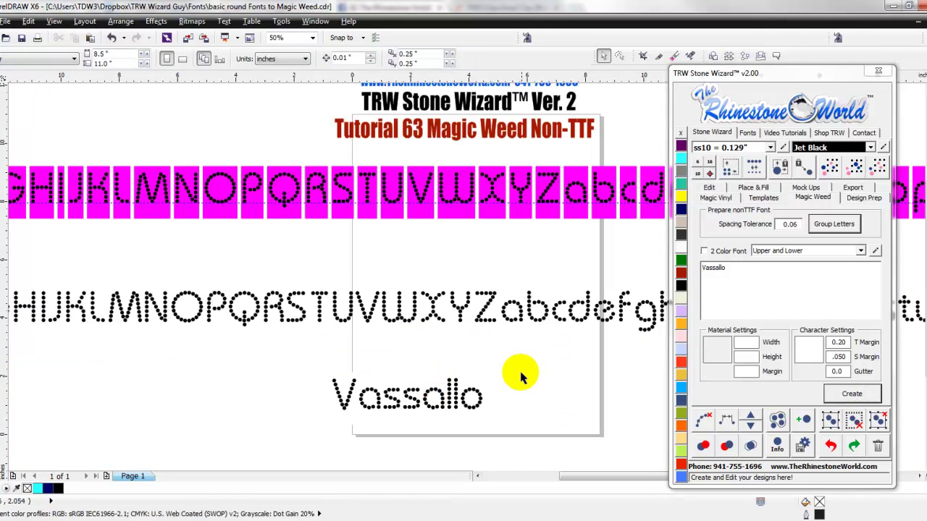
{"action": "left_click_drag", "start_coordinate": [542, 346], "coordinate": [279, 451]}
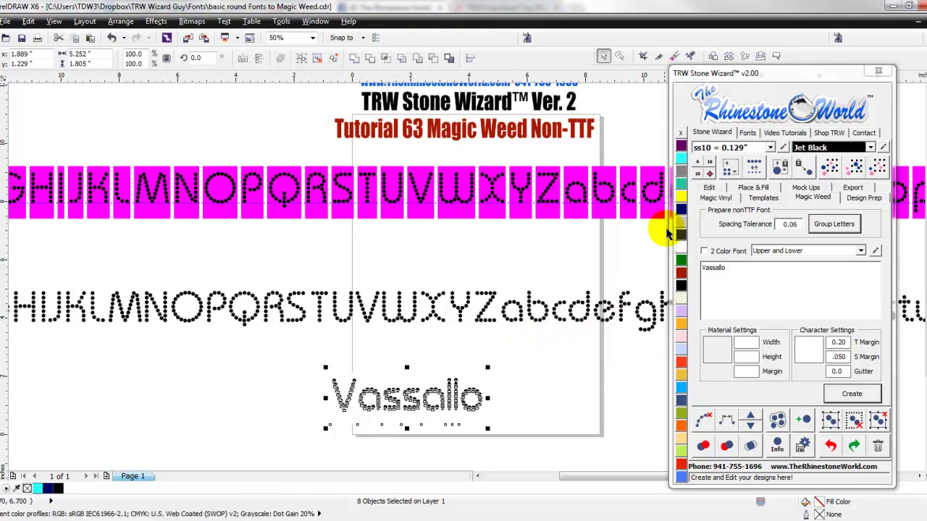
{"action": "left_click", "coordinate": [710, 163]}
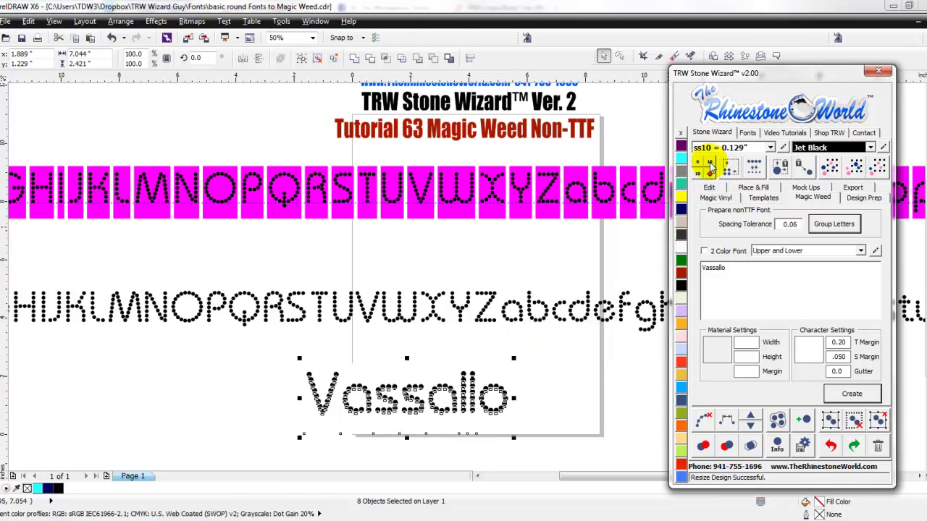
{"action": "left_click", "coordinate": [699, 174]}
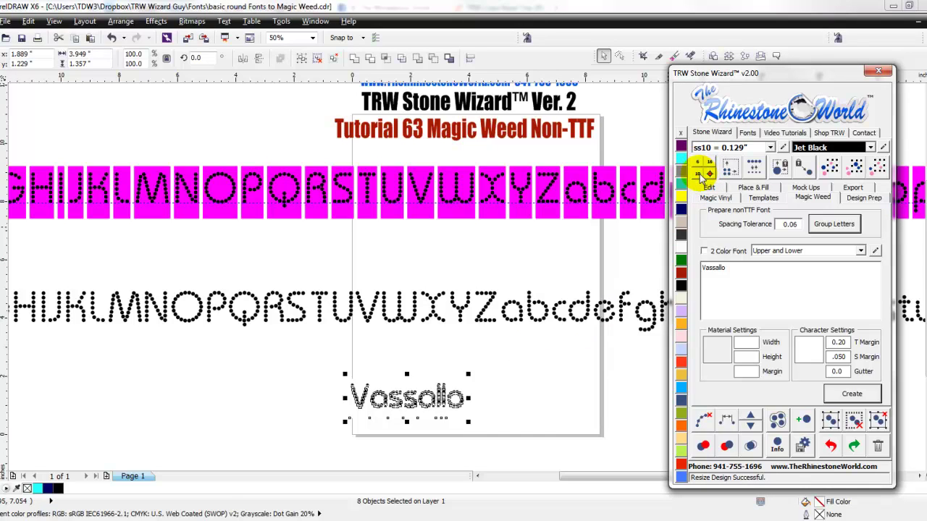
{"action": "left_click", "coordinate": [710, 164]}
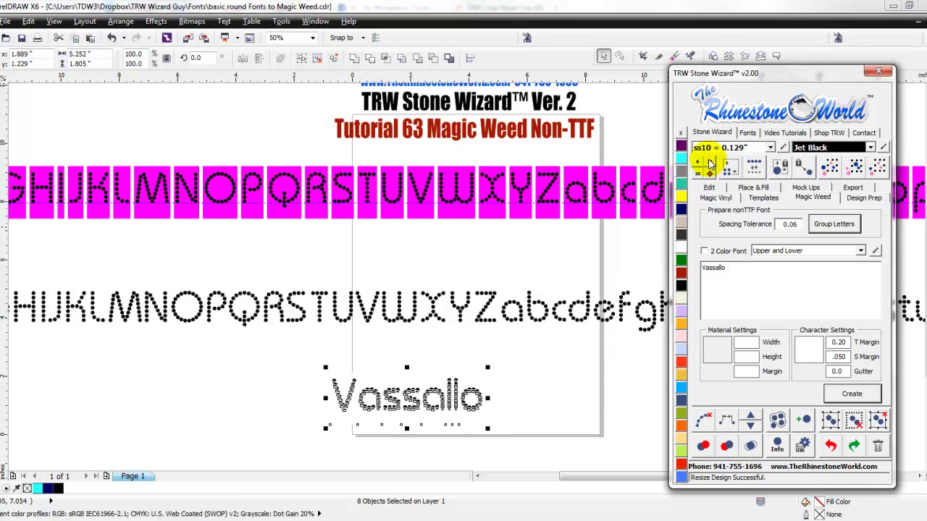
{"action": "left_click", "coordinate": [700, 166]}
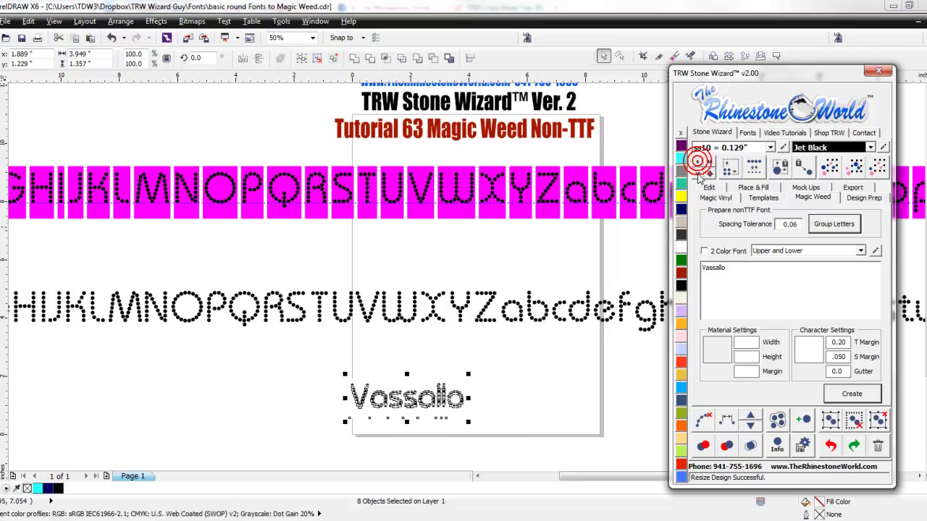
{"action": "left_click", "coordinate": [710, 165]}
{"action": "left_click", "coordinate": [700, 172]}
{"action": "left_click", "coordinate": [710, 165]}
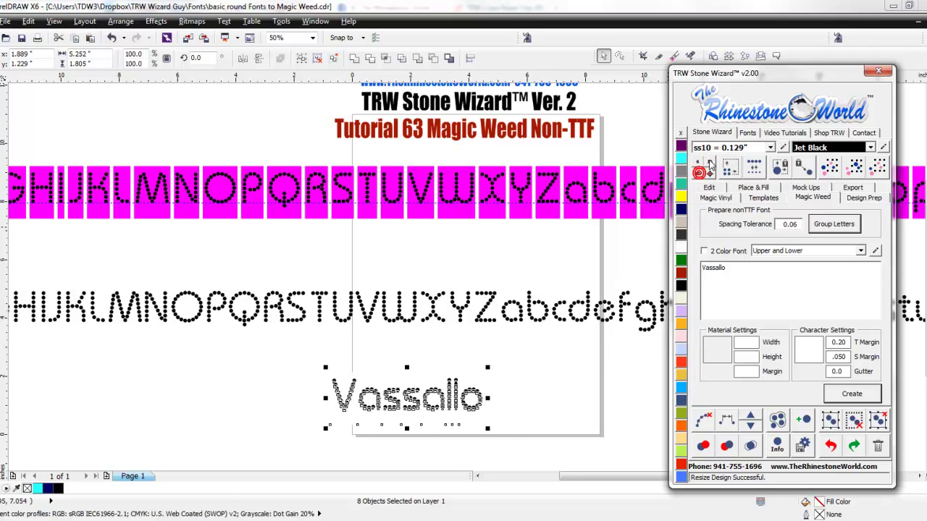
{"action": "left_click", "coordinate": [709, 164]}
{"action": "left_click", "coordinate": [593, 347]}
Select the resized surname and its final letter alone to examine the letter grouping, and clear the selection
{"action": "scroll", "coordinate": [520, 329], "scroll_direction": "down", "scroll_amount": 2}
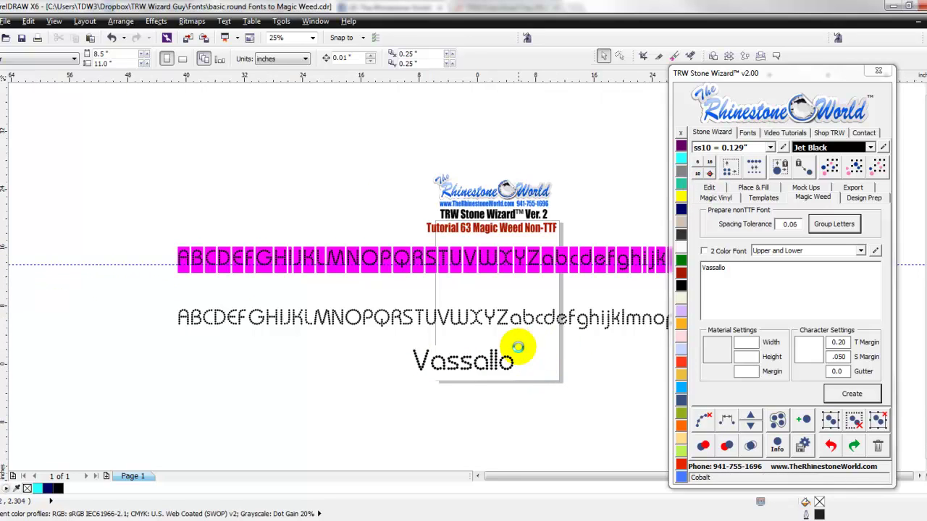
{"action": "scroll", "coordinate": [536, 351], "scroll_direction": "down", "scroll_amount": 1}
{"action": "scroll", "coordinate": [607, 330], "scroll_direction": "up", "scroll_amount": 1}
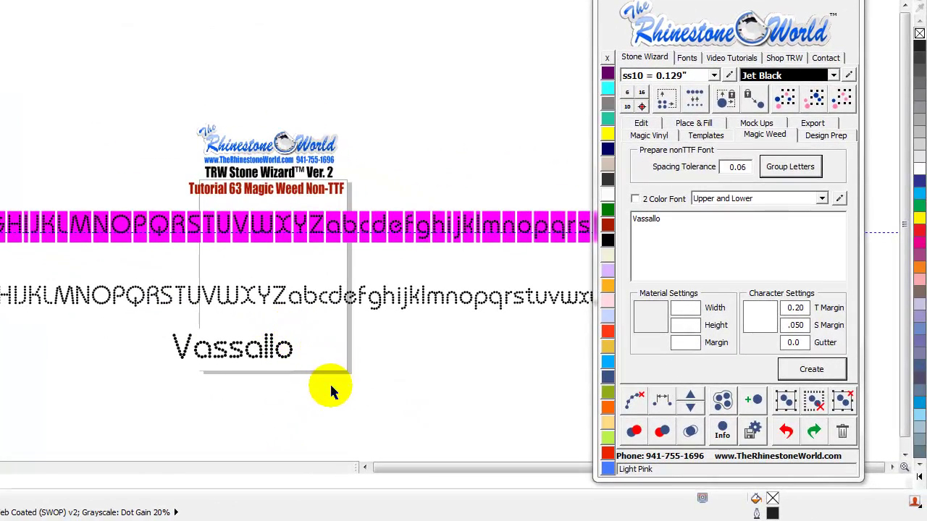
{"action": "left_click_drag", "start_coordinate": [333, 387], "coordinate": [141, 338]}
{"action": "left_click", "coordinate": [283, 352]}
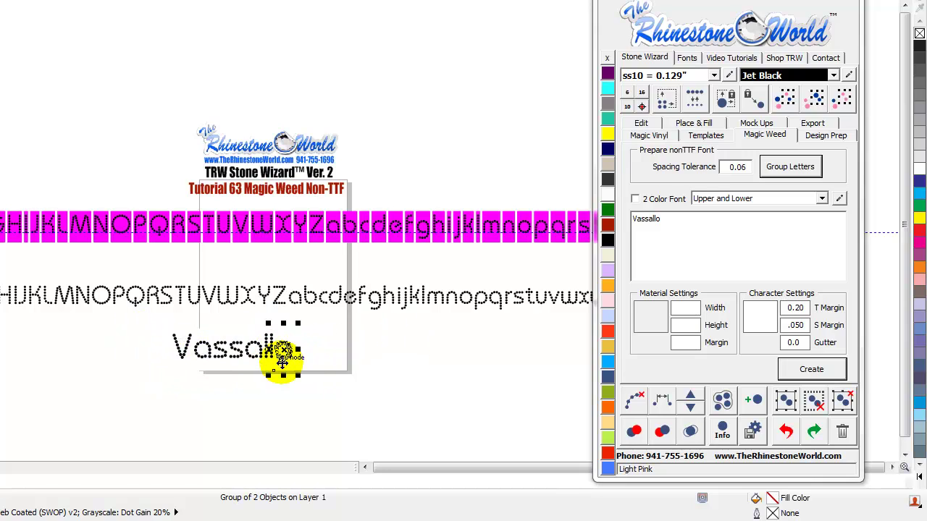
{"action": "left_click", "coordinate": [290, 384]}
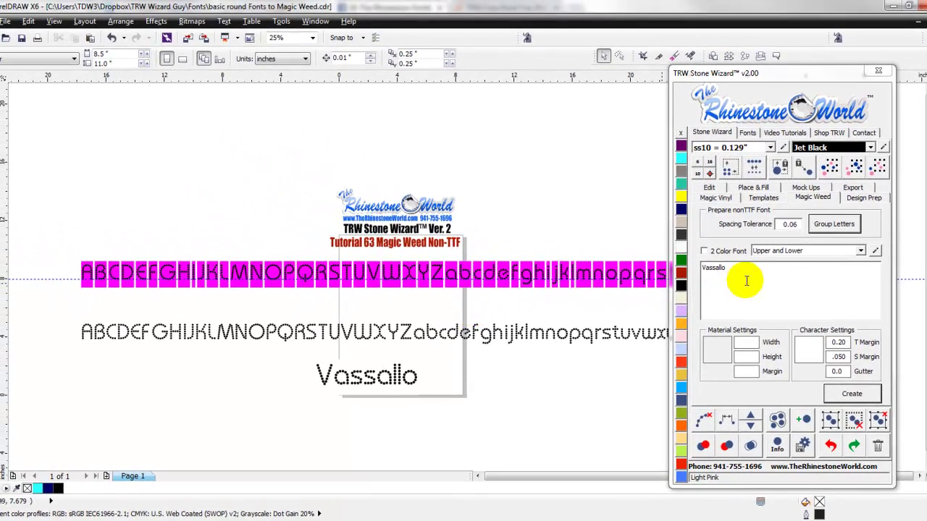
Try moving the magenta-backed letter g out of the upper alphabet row and undo the move
{"action": "scroll", "coordinate": [529, 282], "scroll_direction": "up", "scroll_amount": 1}
{"action": "left_click", "coordinate": [523, 287]}
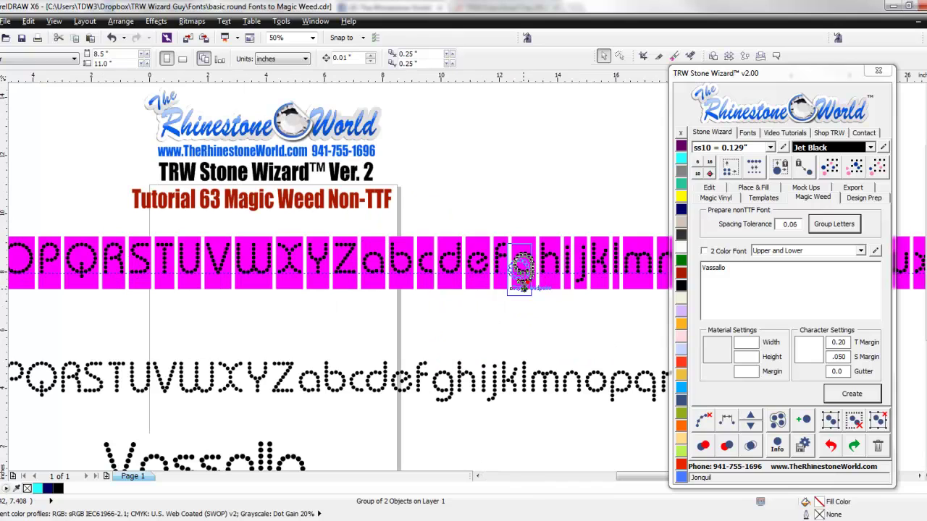
{"action": "left_click_drag", "start_coordinate": [523, 286], "coordinate": [404, 347]}
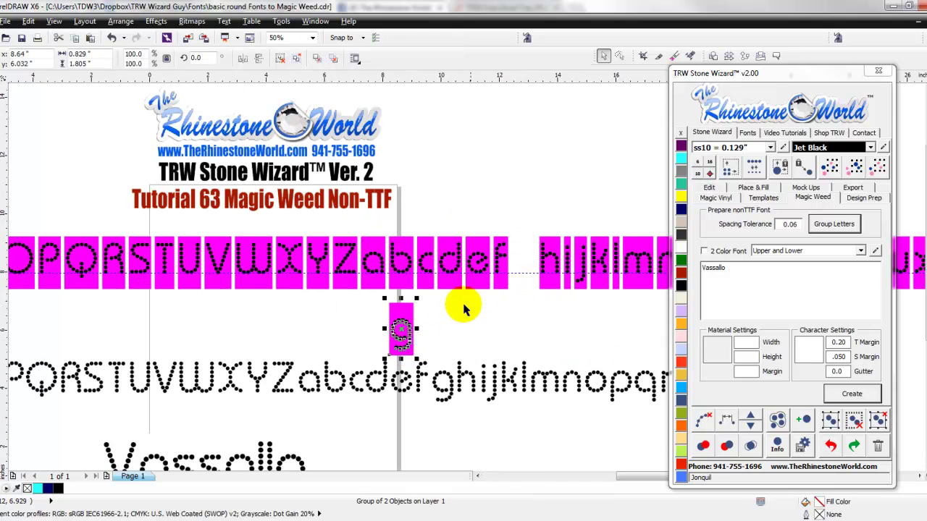
{"action": "key", "text": "ctrl+z"}
{"action": "left_click", "coordinate": [461, 327]}
{"action": "scroll", "coordinate": [461, 330], "scroll_direction": "down", "scroll_amount": 1}
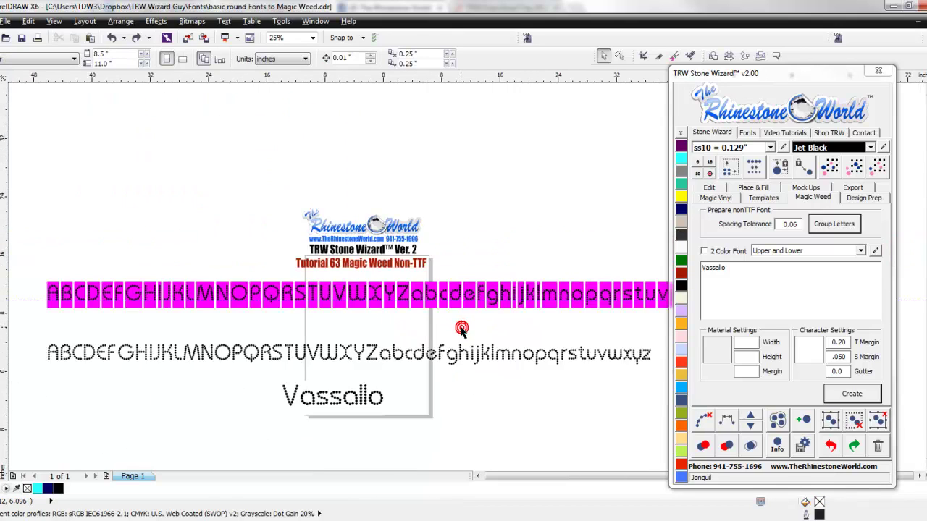
Move the magenta-backed V, a and s from the upper row to beside the surname, and add duplicates of s and a
{"action": "scroll", "coordinate": [460, 326], "scroll_direction": "down", "scroll_amount": 1}
{"action": "scroll", "coordinate": [478, 324], "scroll_direction": "up", "scroll_amount": 1}
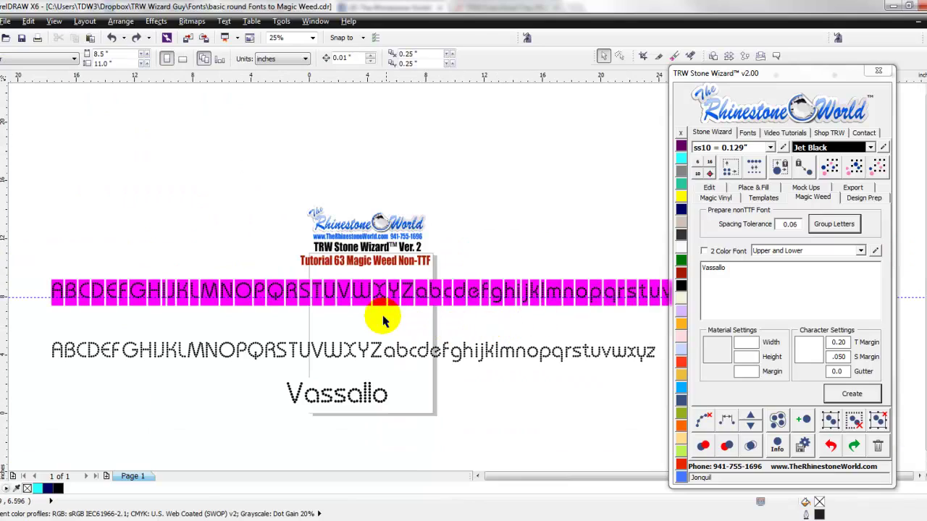
{"action": "left_click_drag", "start_coordinate": [341, 294], "coordinate": [444, 395]}
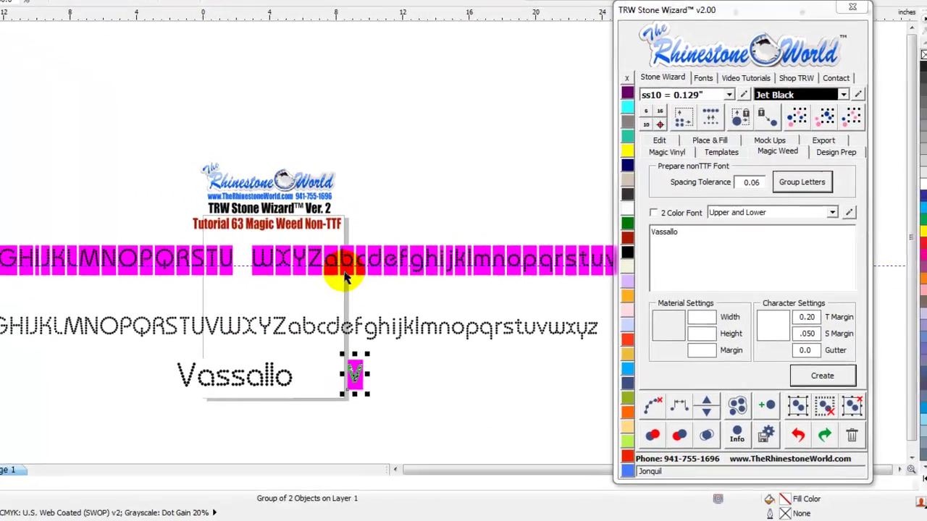
{"action": "left_click_drag", "start_coordinate": [345, 277], "coordinate": [383, 375]}
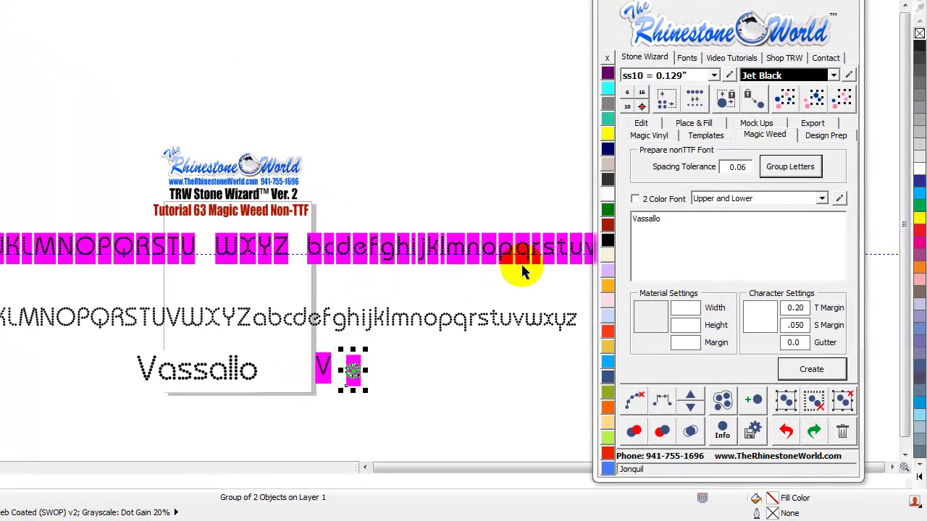
{"action": "left_click_drag", "start_coordinate": [546, 250], "coordinate": [393, 362]}
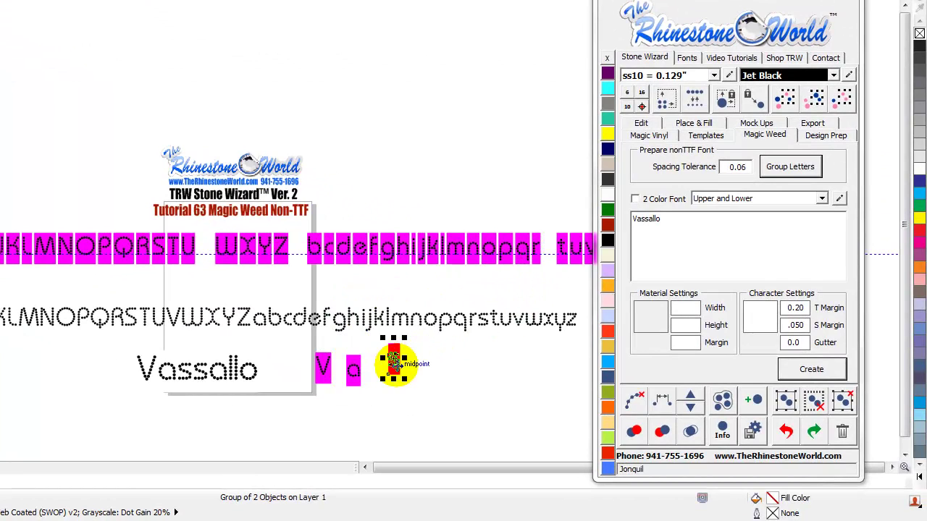
{"action": "key", "text": "ctrl+d"}
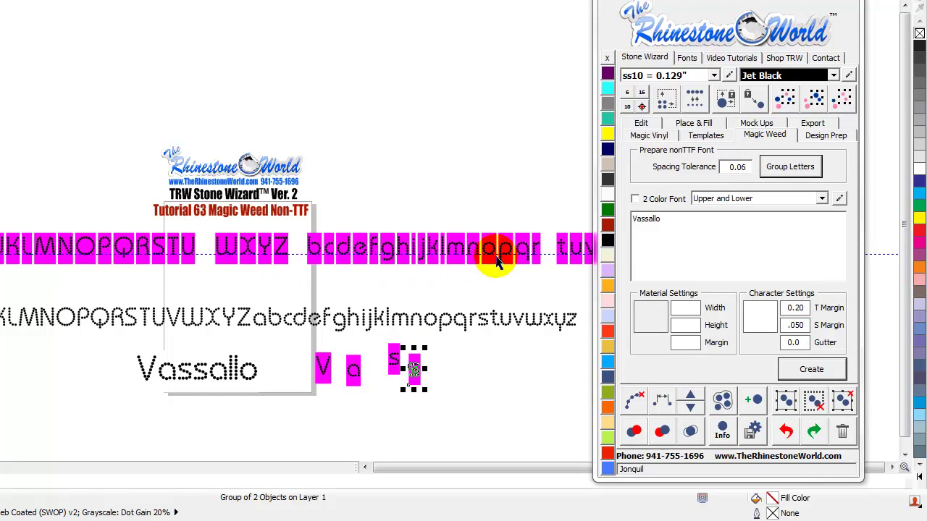
{"action": "left_click", "coordinate": [433, 374]}
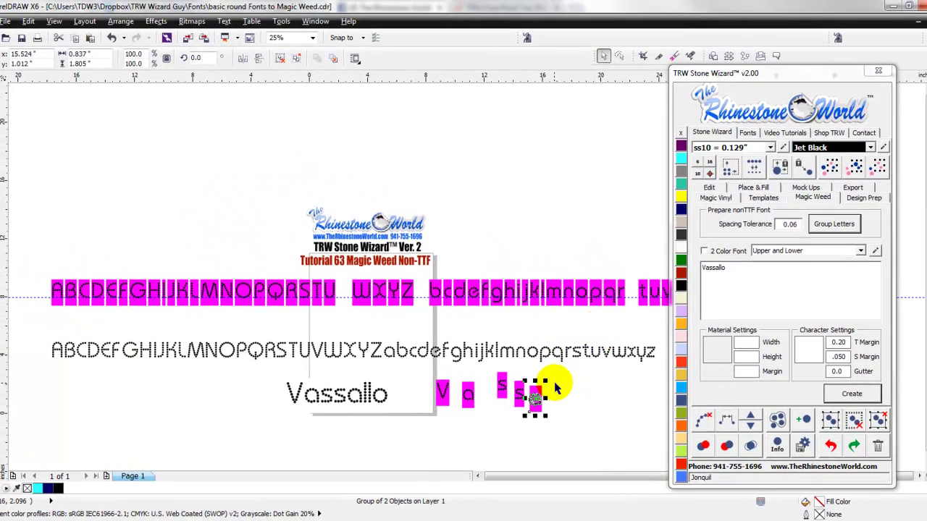
Align the loose magenta-backed letters beside the surname on one horizontal line with Align Objects
{"action": "left_click_drag", "start_coordinate": [579, 366], "coordinate": [416, 433]}
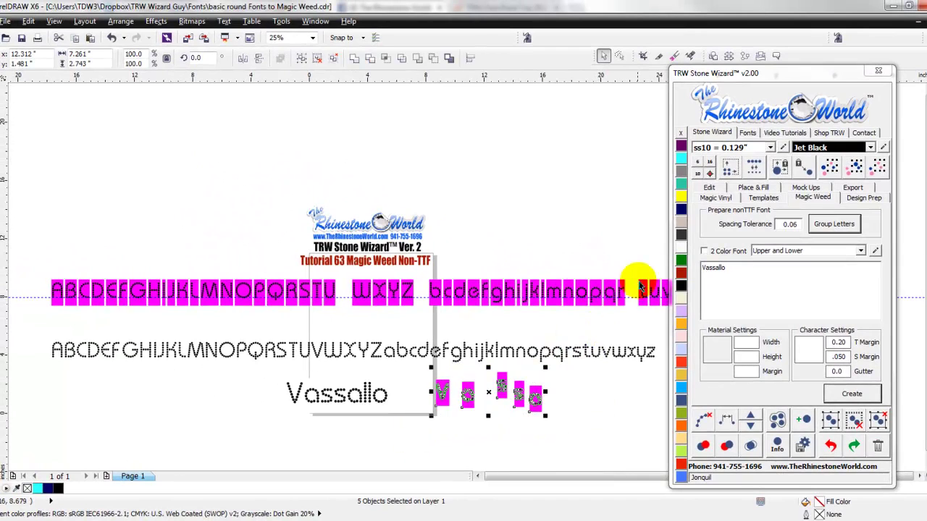
{"action": "left_click", "coordinate": [709, 188]}
{"action": "left_click", "coordinate": [879, 232]}
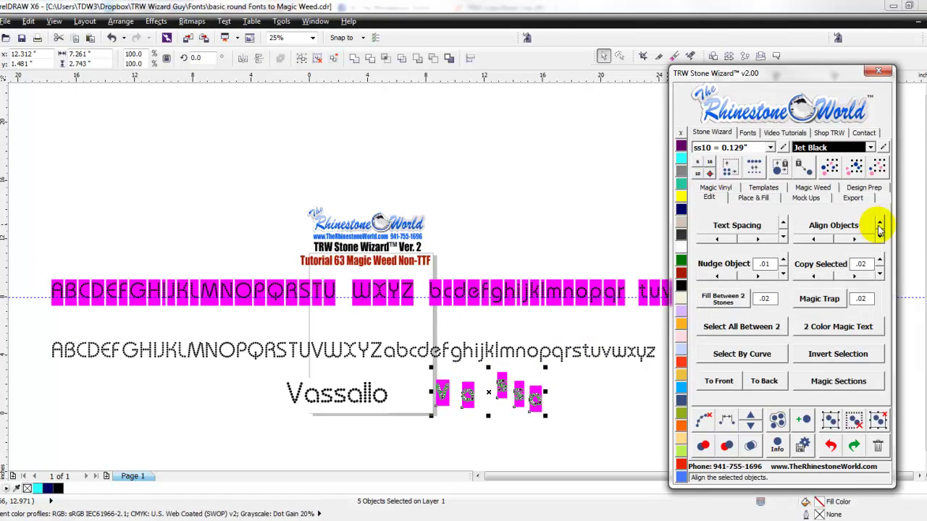
{"action": "left_click", "coordinate": [478, 425]}
Delete the loose magenta-backed letters beside the surname and return to the Magic Weed settings
{"action": "left_click_drag", "start_coordinate": [565, 366], "coordinate": [409, 417]}
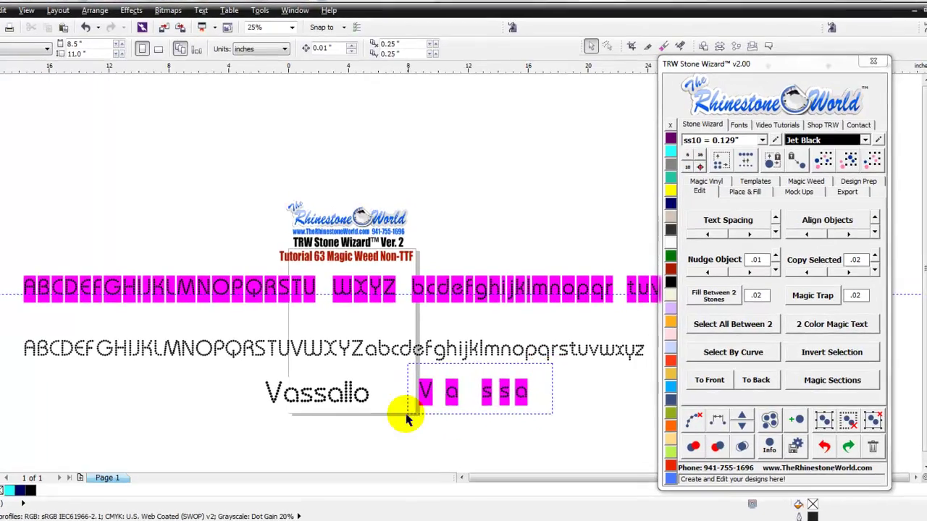
{"action": "key", "text": "Delete"}
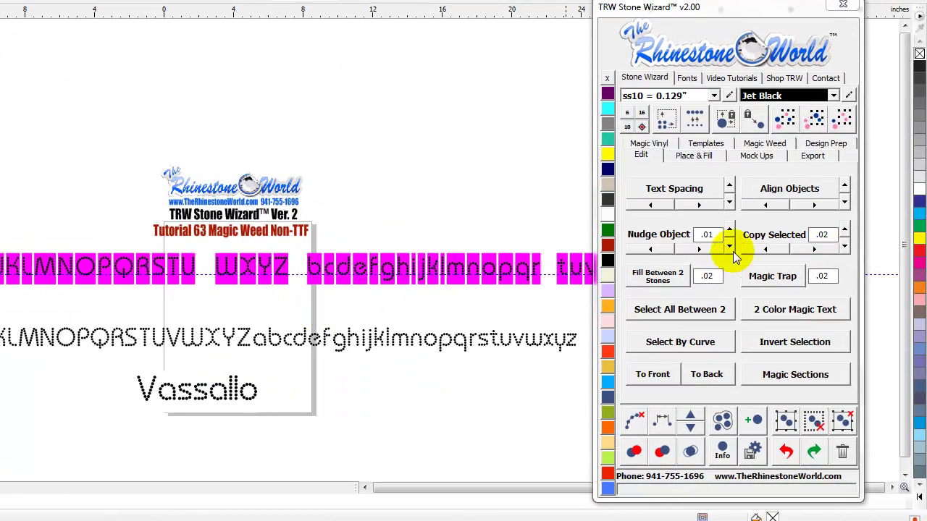
{"action": "left_click", "coordinate": [762, 145]}
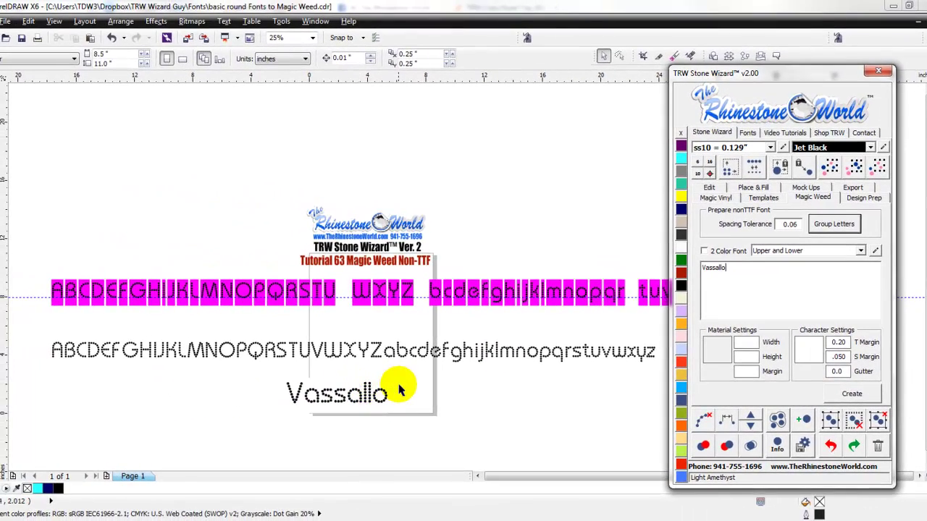
{"action": "left_click", "coordinate": [447, 398]}
{"action": "scroll", "coordinate": [440, 379], "scroll_direction": "down", "scroll_amount": 1}
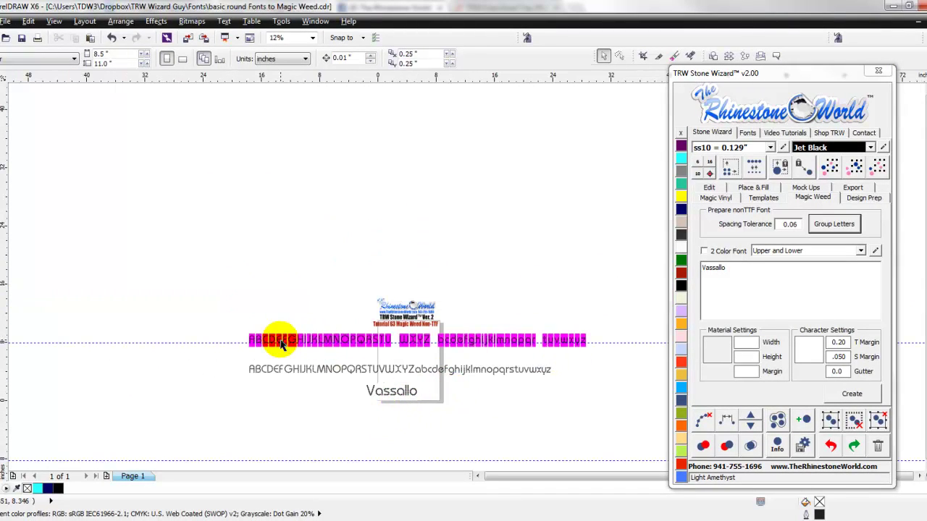
{"action": "left_click", "coordinate": [396, 357]}
{"action": "scroll", "coordinate": [396, 357], "scroll_direction": "up", "scroll_amount": 1}
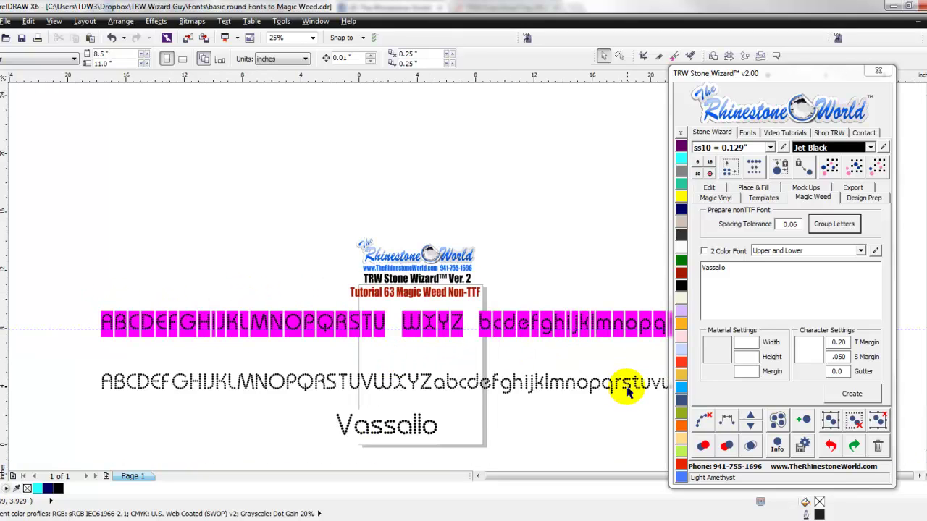
{"action": "double_click", "coordinate": [706, 265]}
{"action": "left_click", "coordinate": [735, 274]}
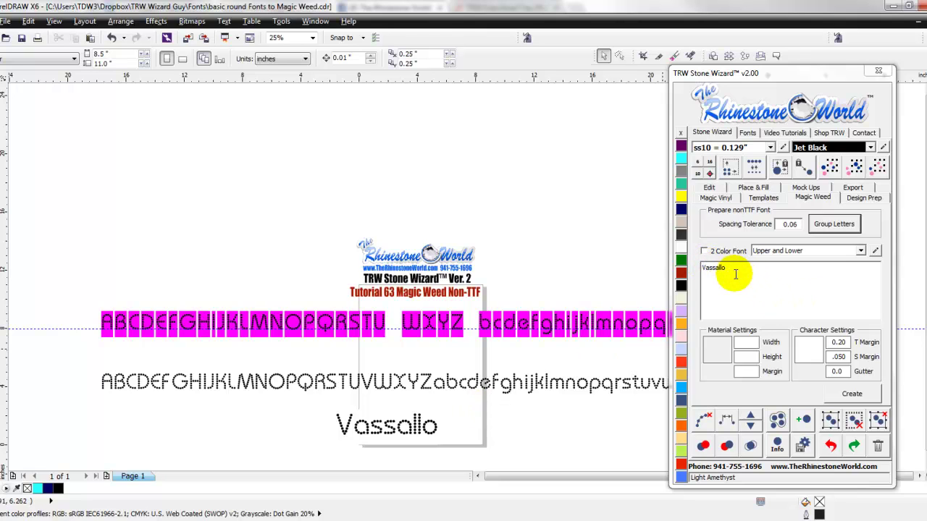